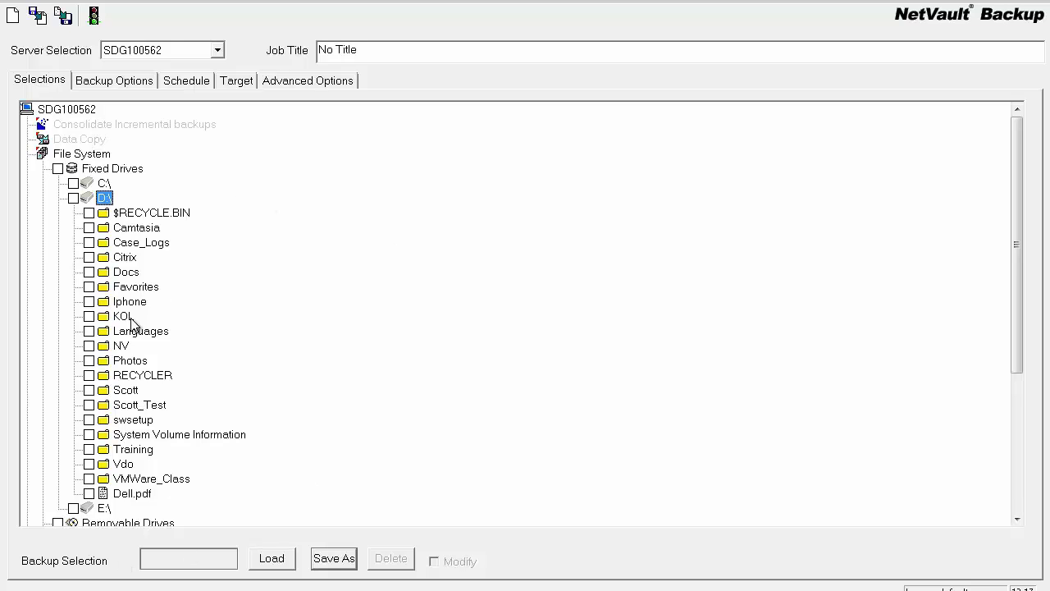
Step: Select the D:\Scott folder for backup and title the job Full
left_click(89, 390)
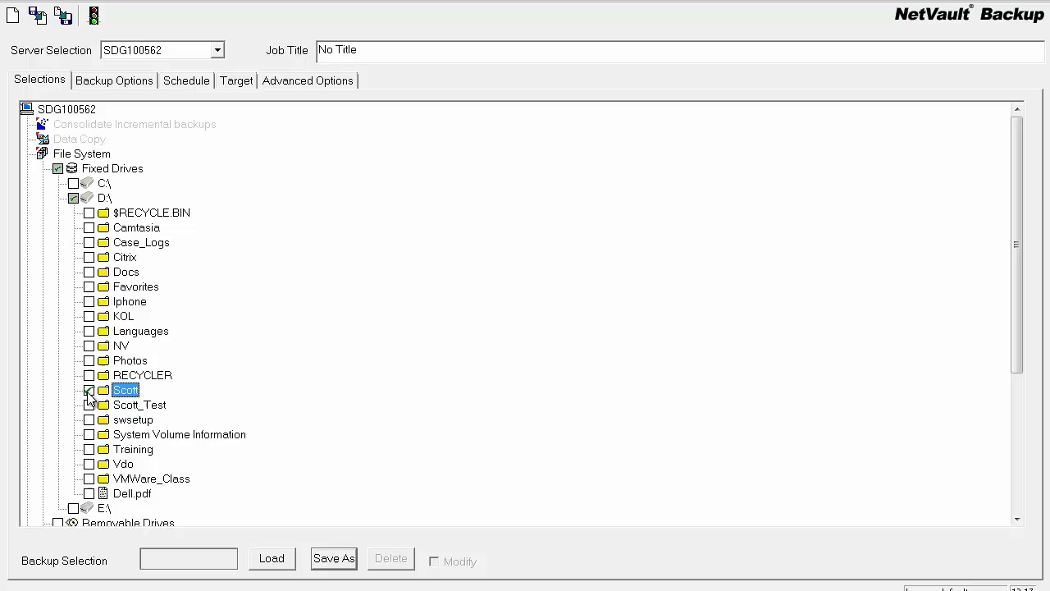
left_click_drag(391, 50, 319, 50)
type("Full")
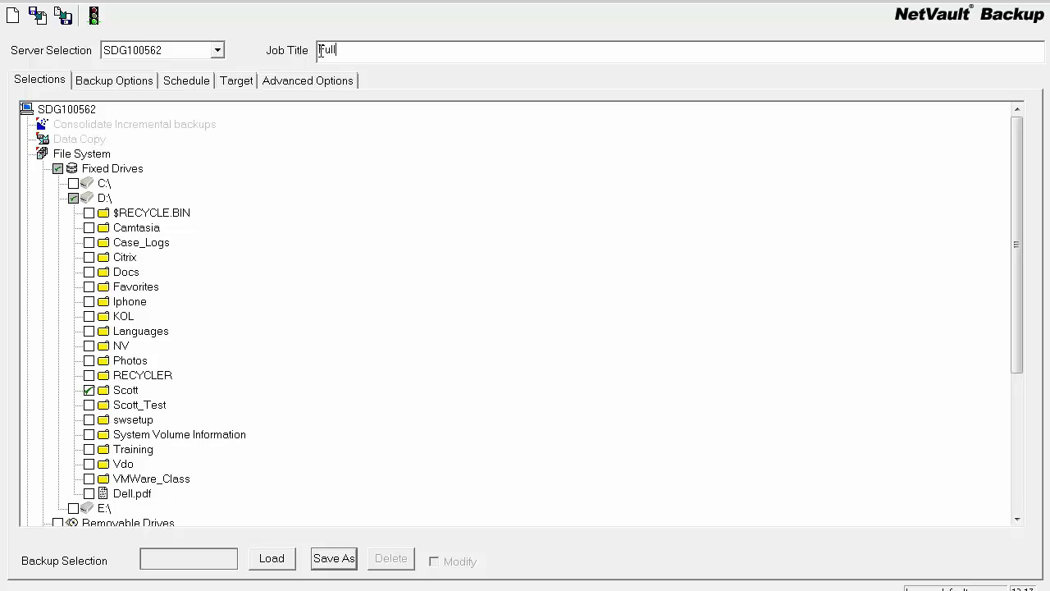
Step: Save the current selection as the selection set ScottDir
left_click(338, 562)
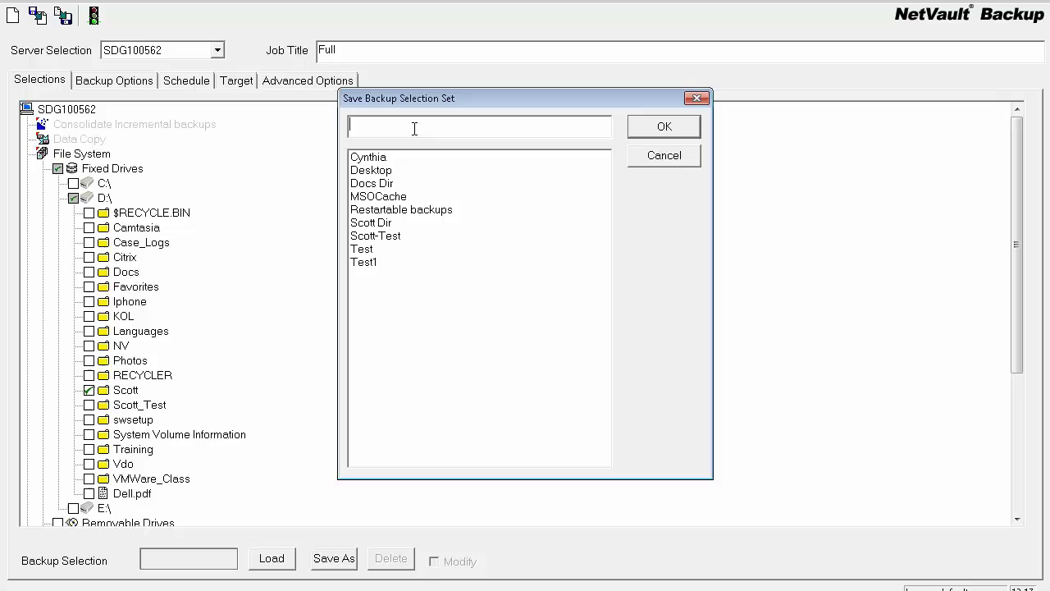
type("ScottDir")
left_click(645, 125)
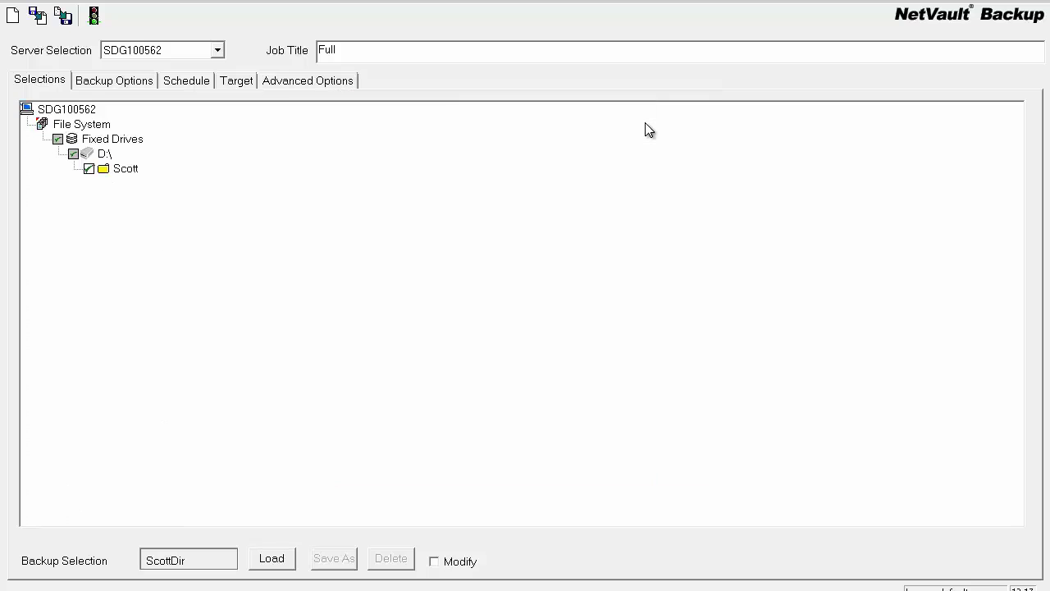
Step: Set the Full job to target any media and reuse any media
left_click(121, 82)
left_click(188, 82)
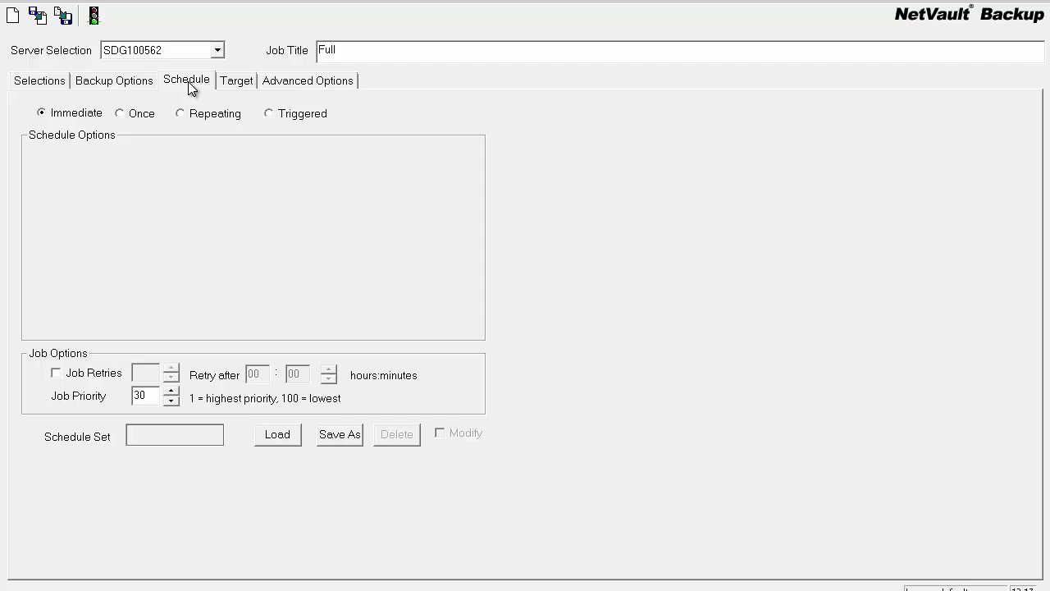
left_click(233, 86)
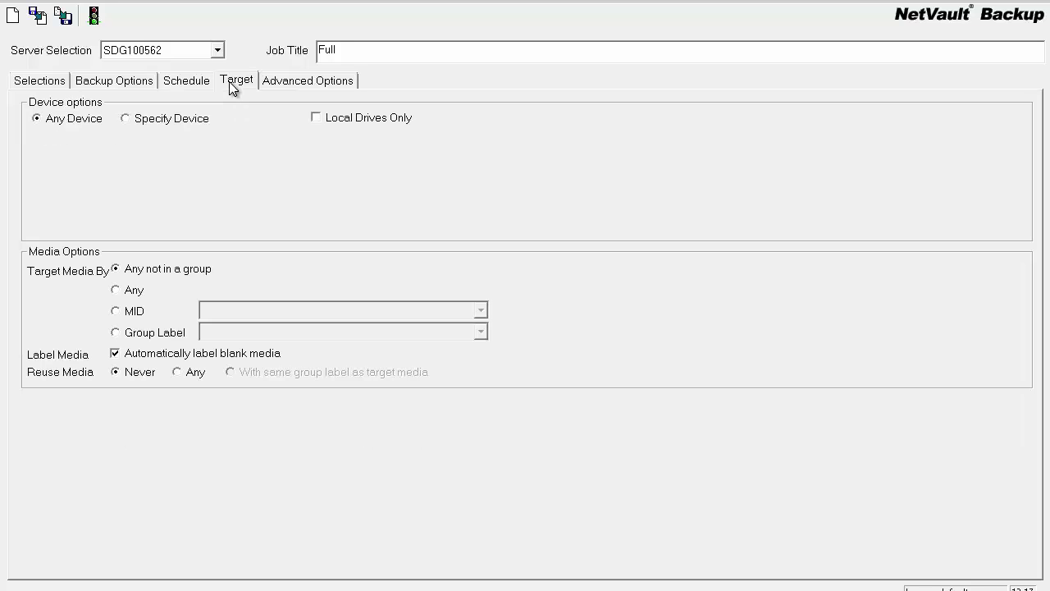
left_click(126, 295)
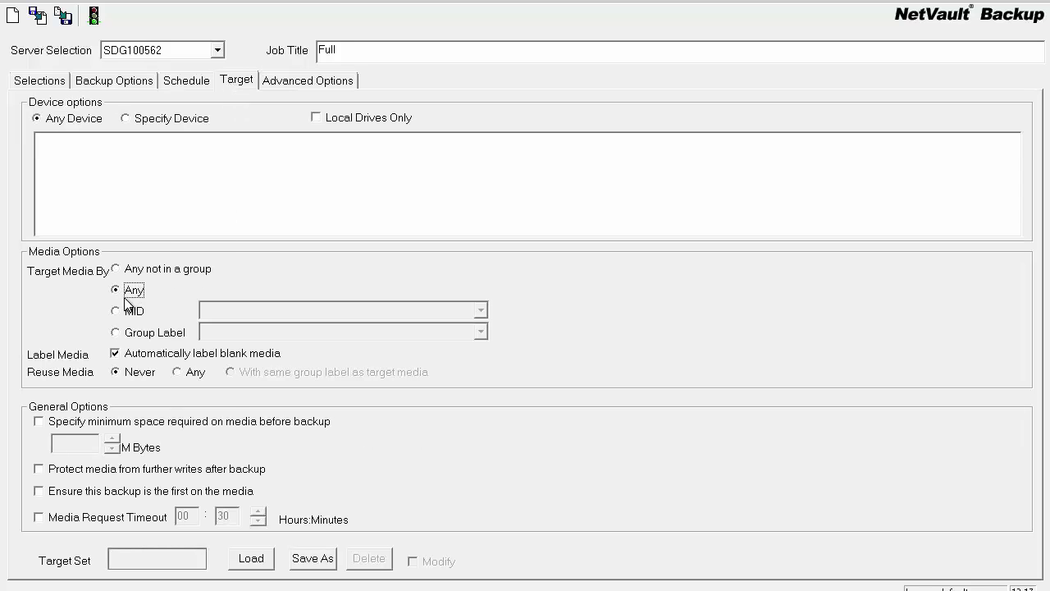
left_click(177, 371)
Step: Enable Discard After 1 day, then submit the Full job, accepted as Job 95
left_click(283, 82)
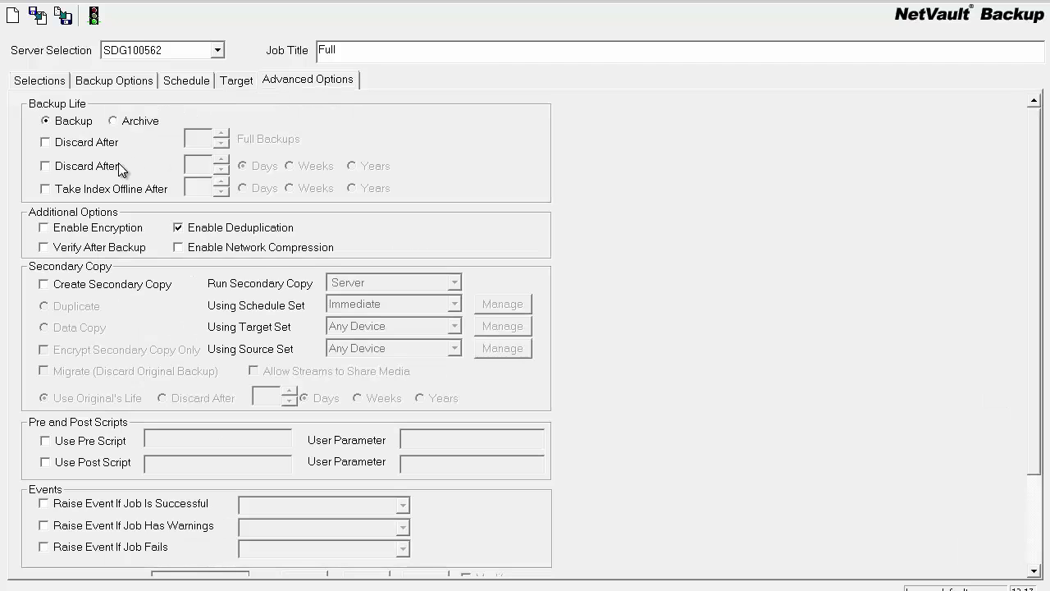
left_click(46, 166)
left_click(195, 165)
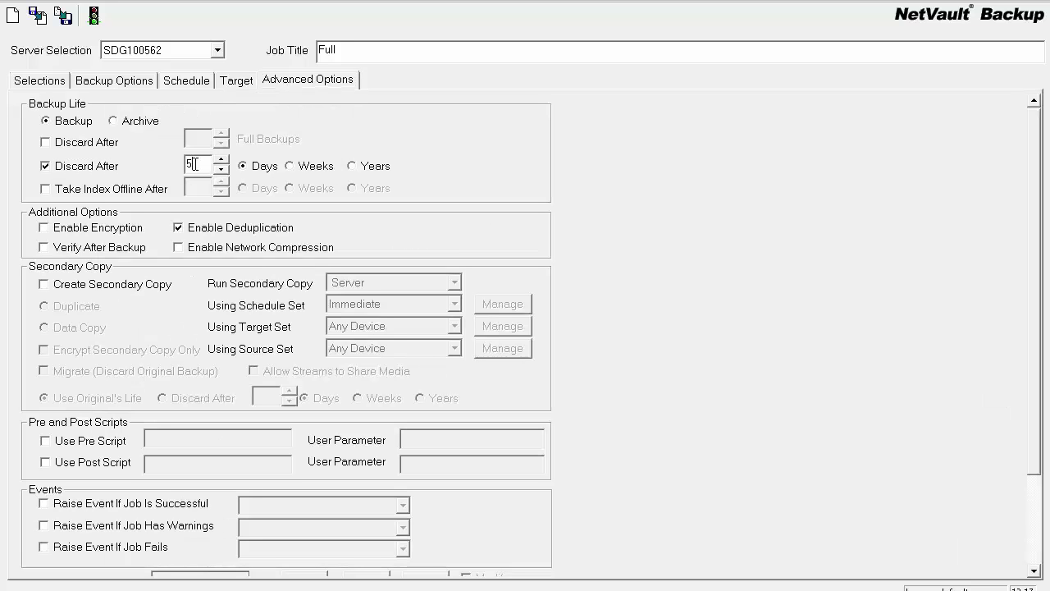
key("BackSpace")
type("1")
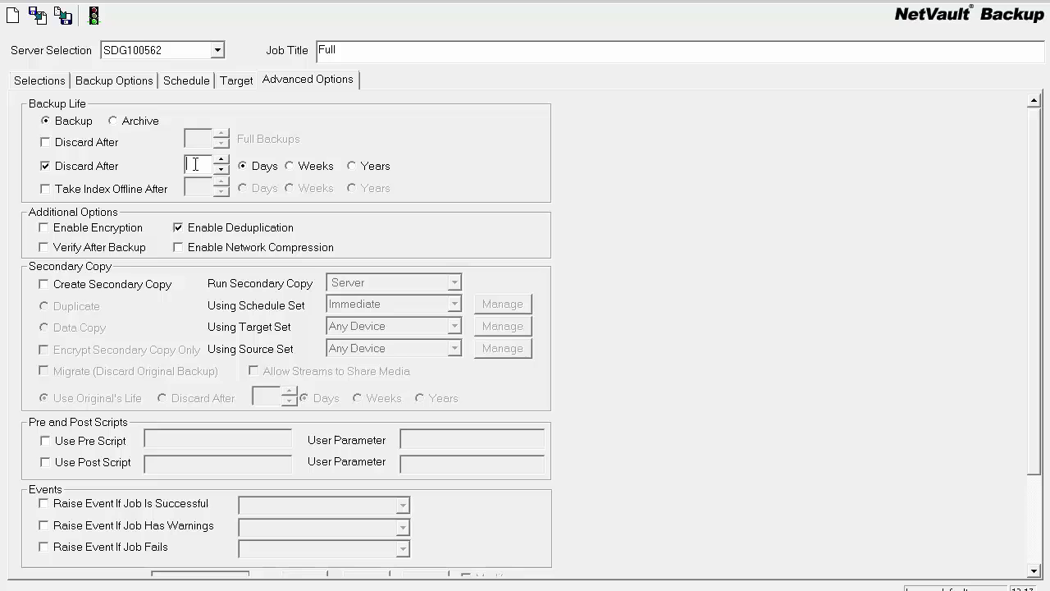
left_click(95, 18)
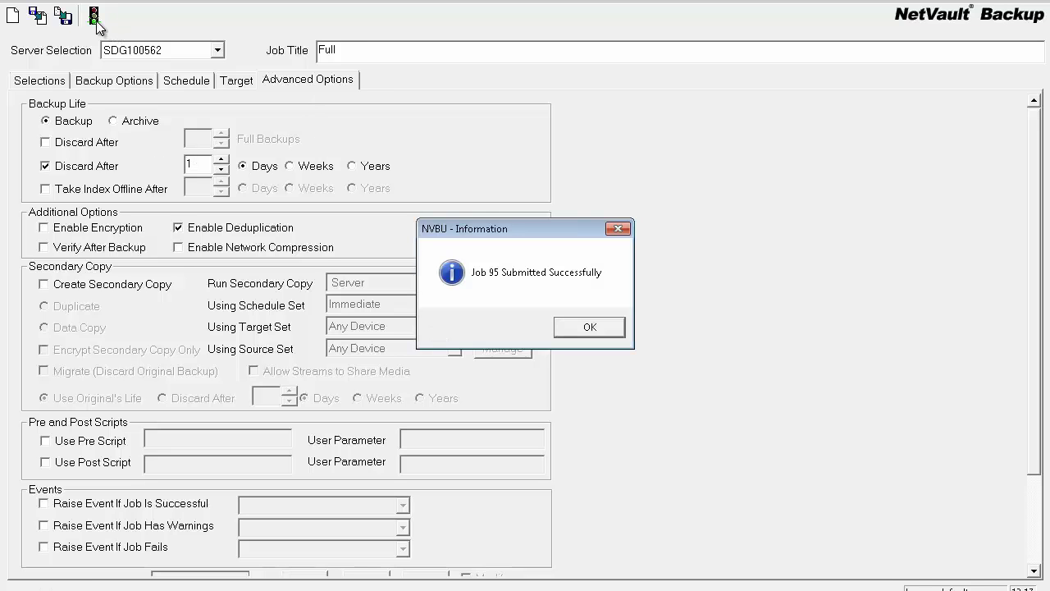
left_click(593, 328)
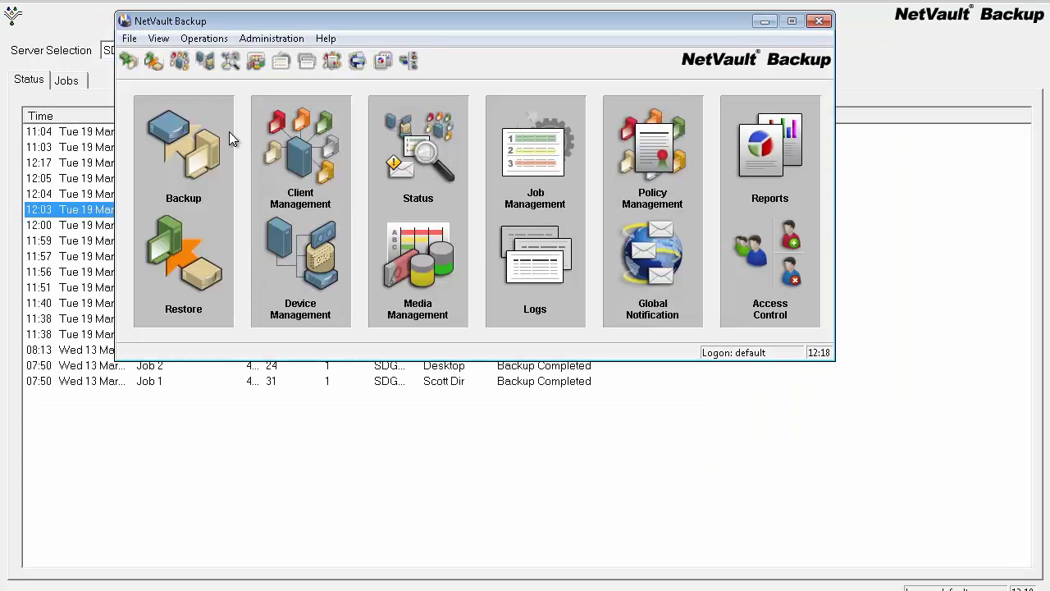
Step: Open a new maximised backup job and load the ScottDir selection set
left_click(176, 140)
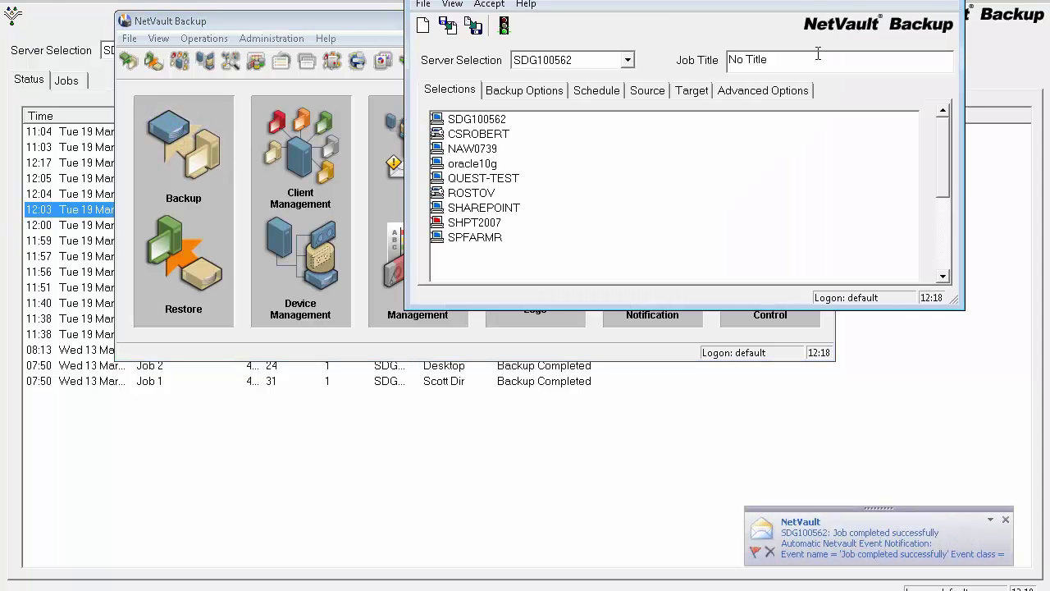
left_click(919, 1)
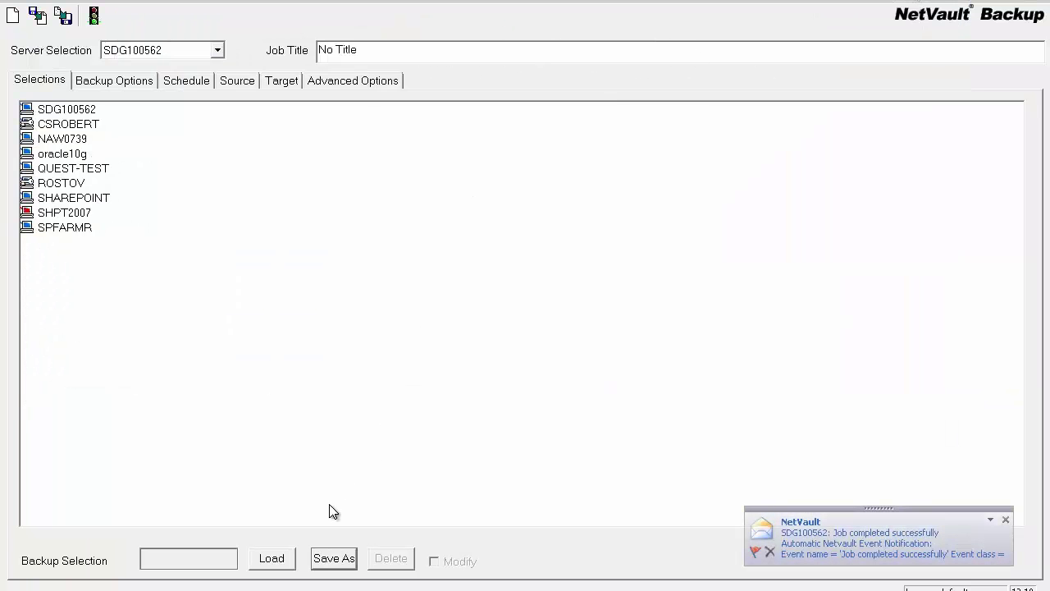
left_click(271, 559)
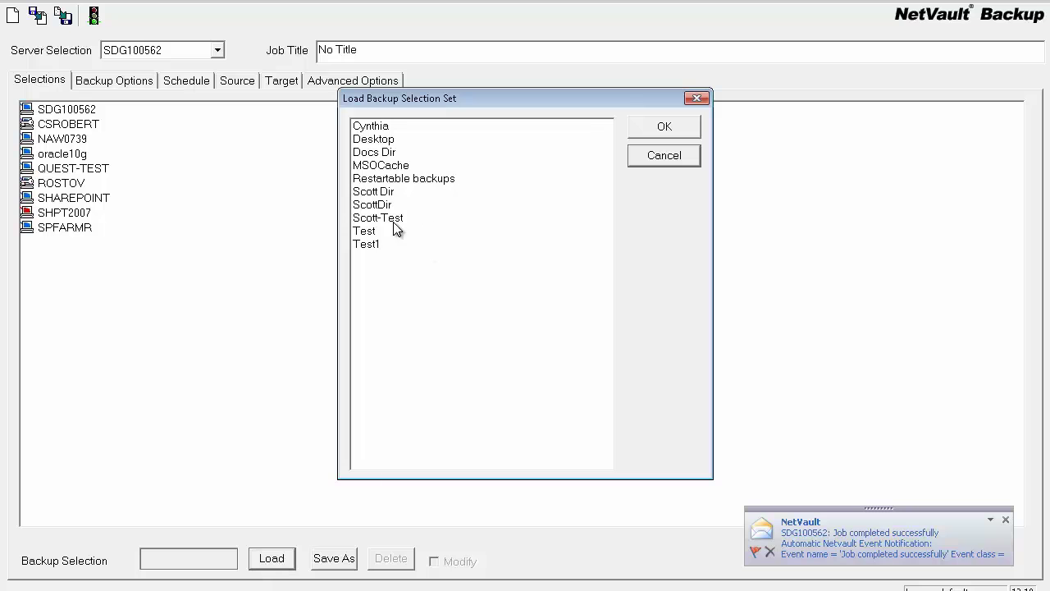
left_click(382, 205)
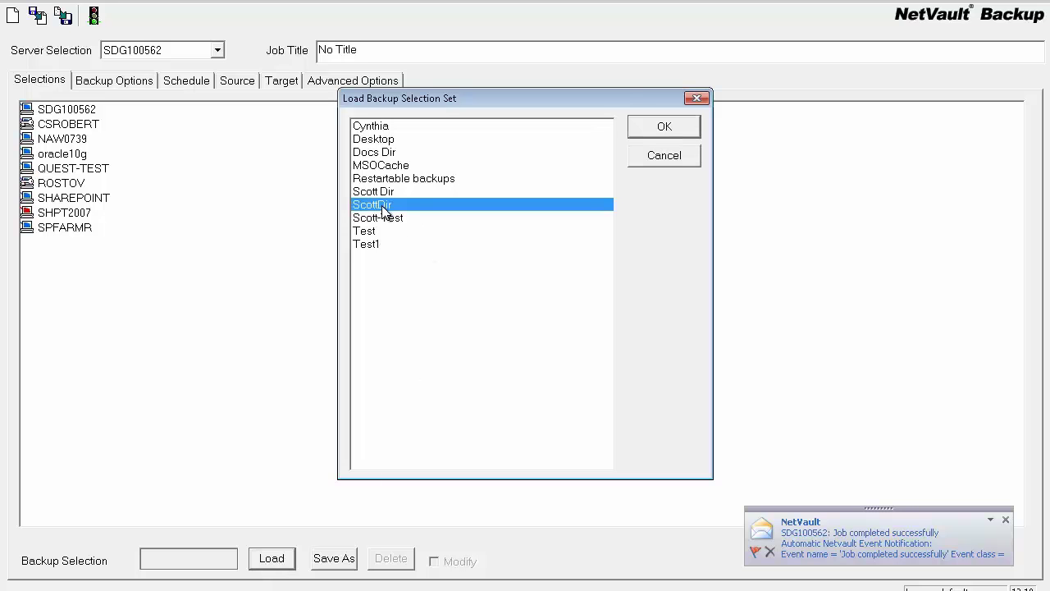
left_click(639, 124)
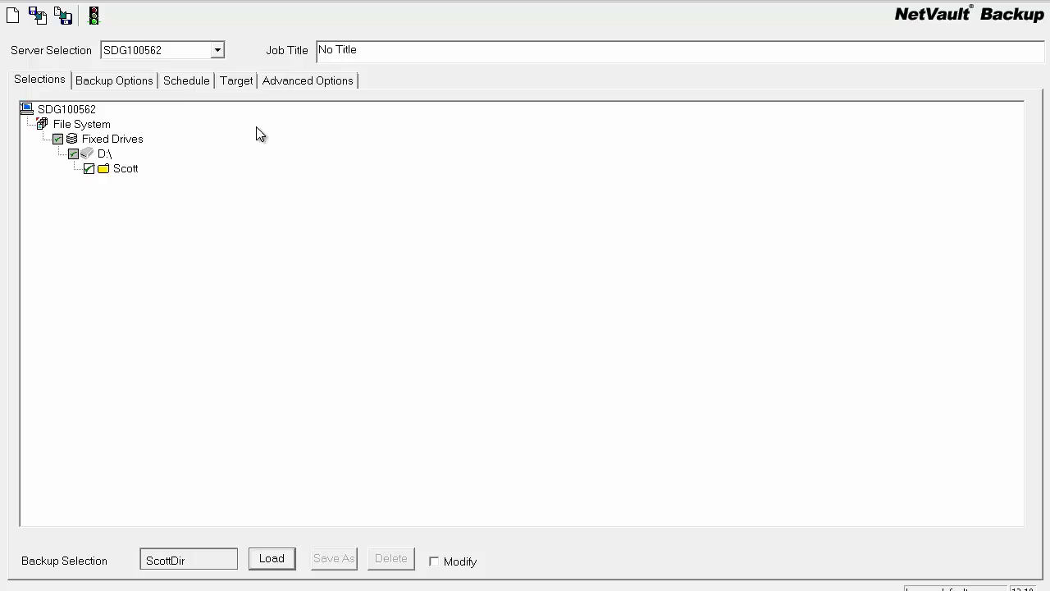
Step: Make the job an incremental backup targeting any media with any media reusable
left_click(129, 85)
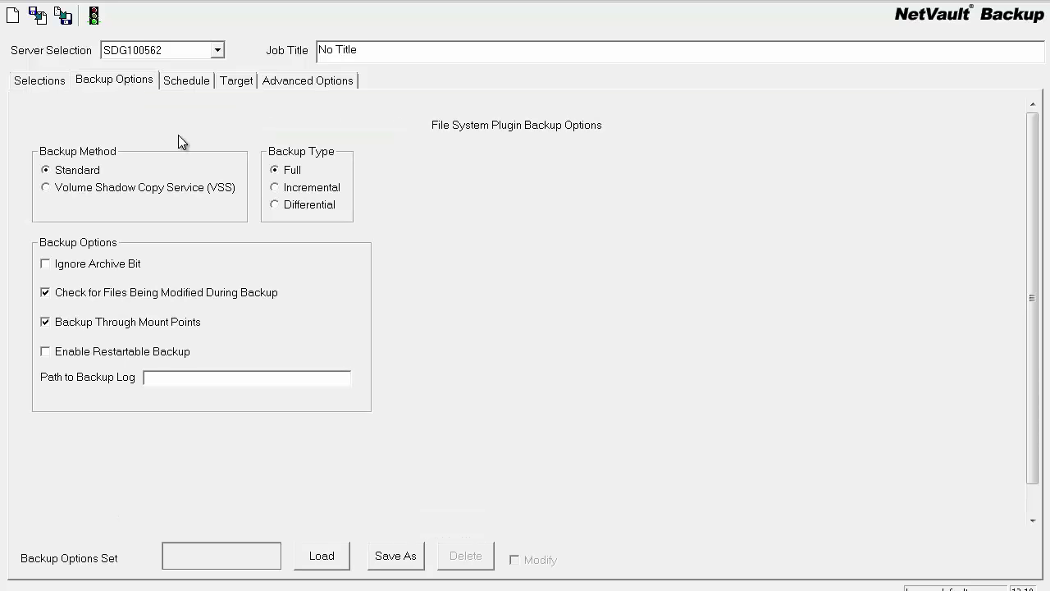
left_click(271, 189)
left_click(190, 81)
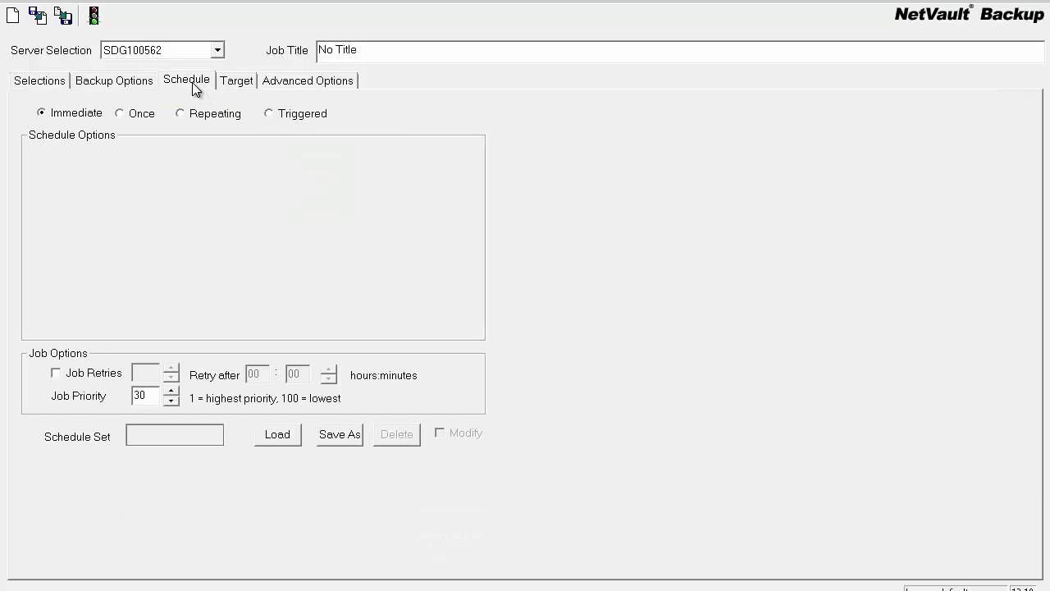
left_click(236, 81)
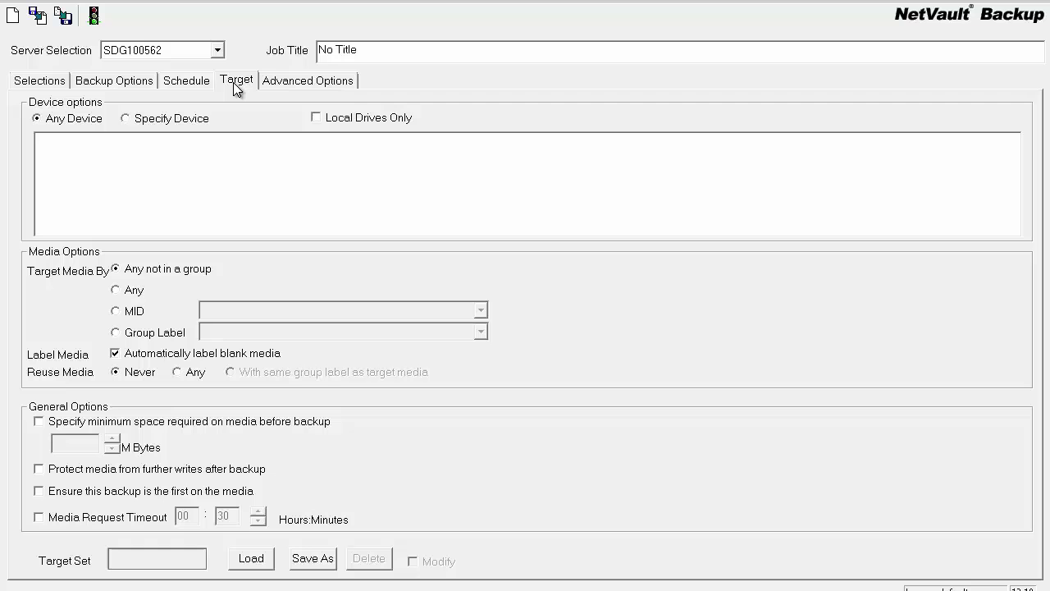
left_click(127, 290)
left_click(182, 371)
Step: Title the job IncTest, submit it, and close the job window
left_click(301, 80)
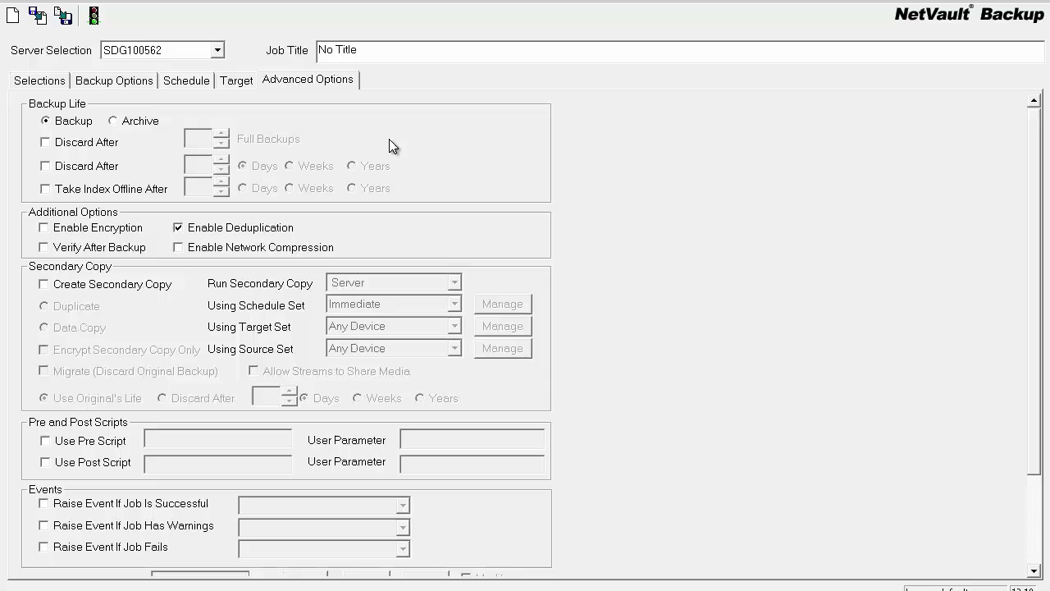
left_click(366, 41)
left_click_drag(359, 50, 317, 50)
type("IncTest")
left_click(604, 323)
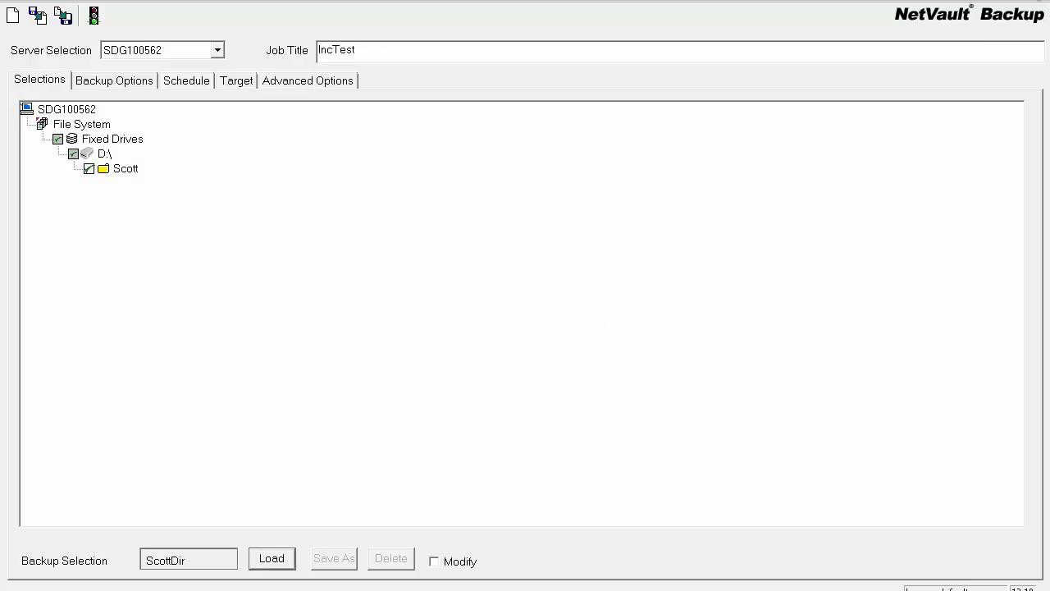
left_click(1033, 10)
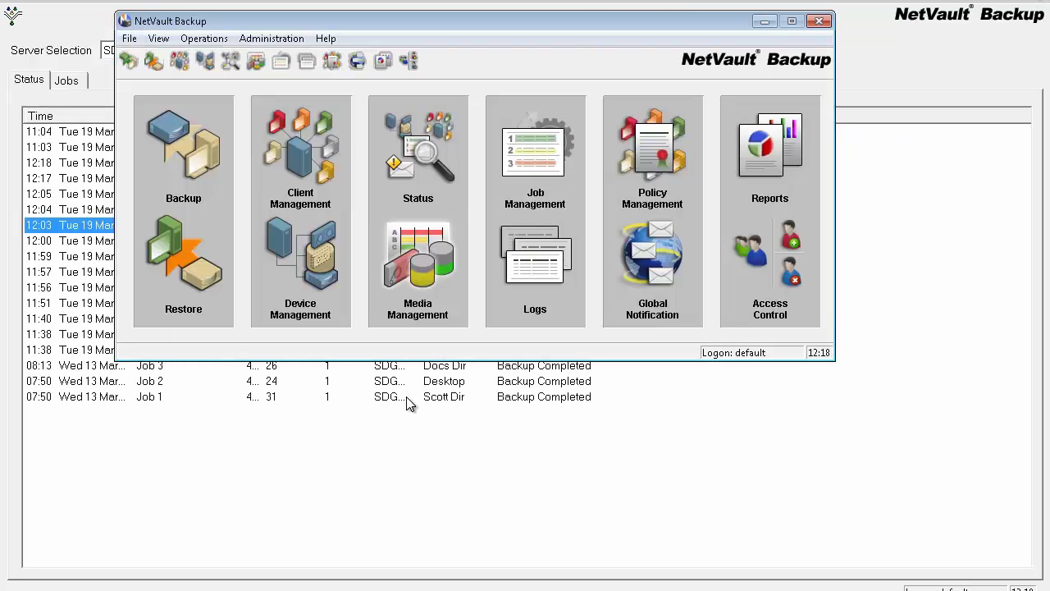
Step: View the Full job's settings from the status list, then open the IncTest job's definition
left_click(393, 441)
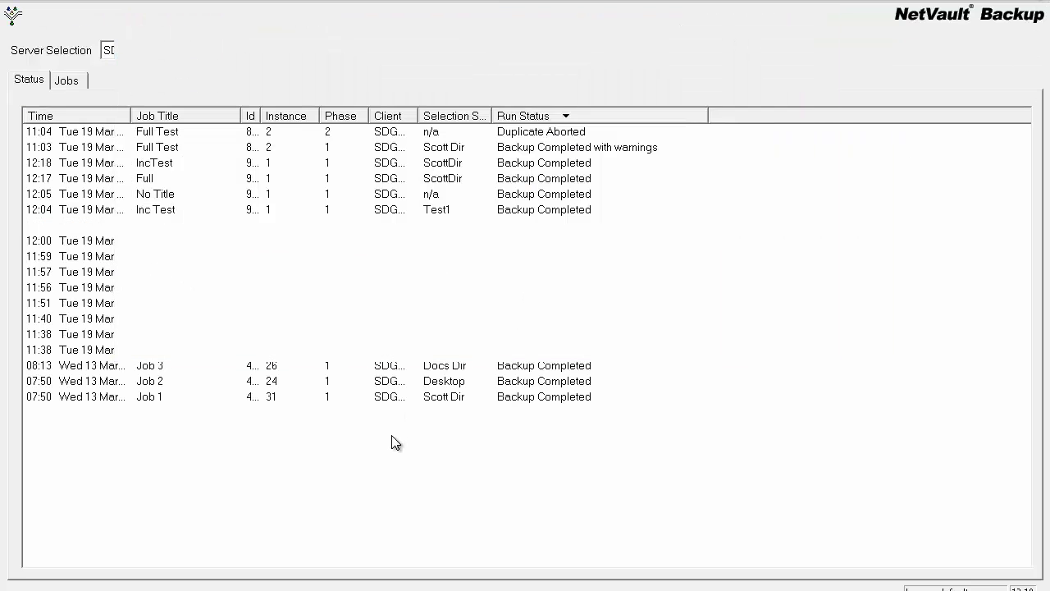
right_click(153, 180)
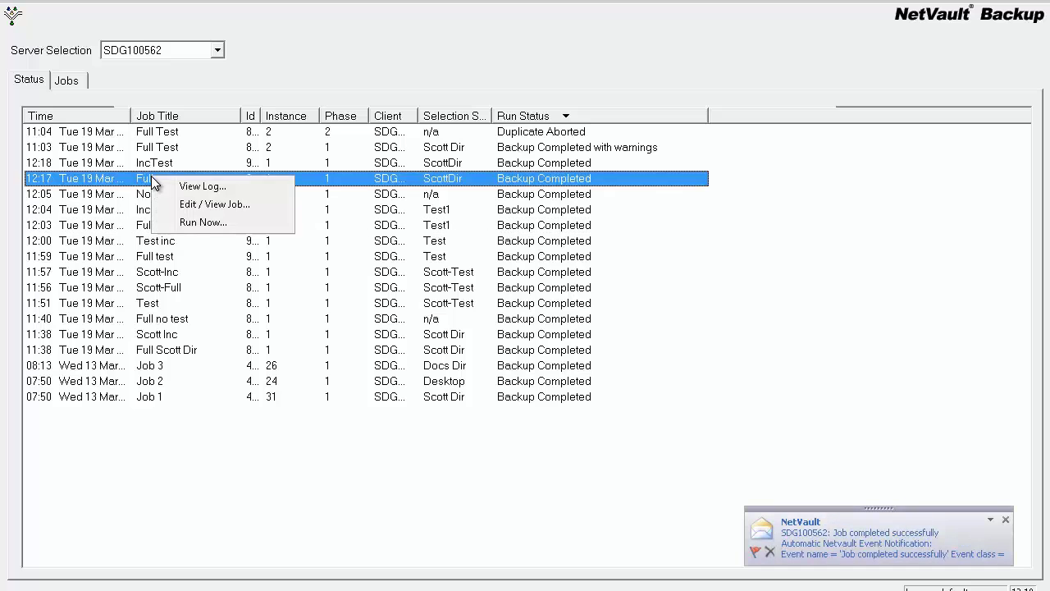
left_click(197, 204)
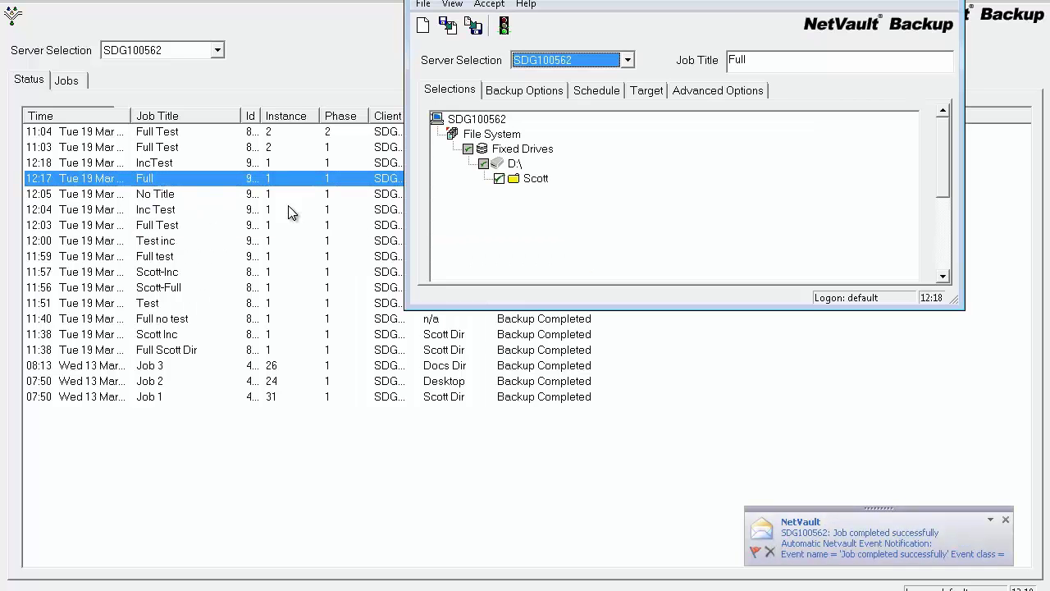
left_click(927, 1)
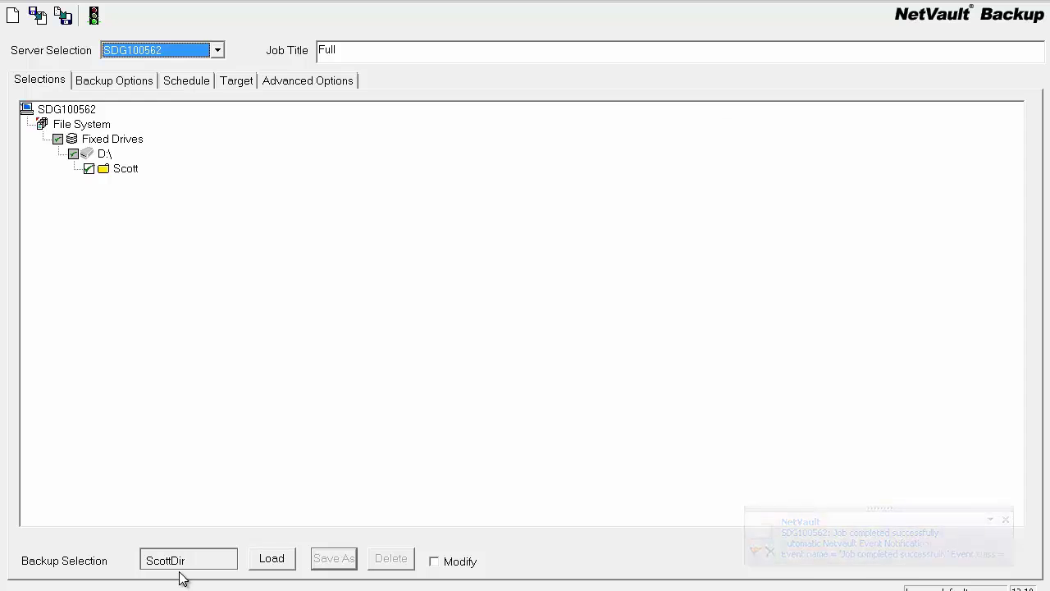
key("alt+F4")
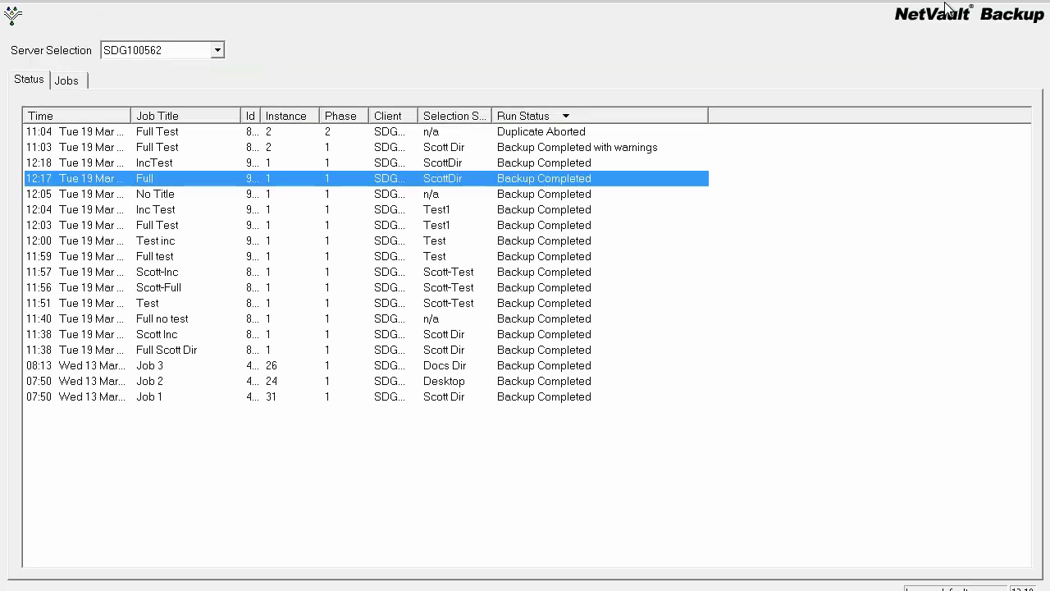
right_click(157, 164)
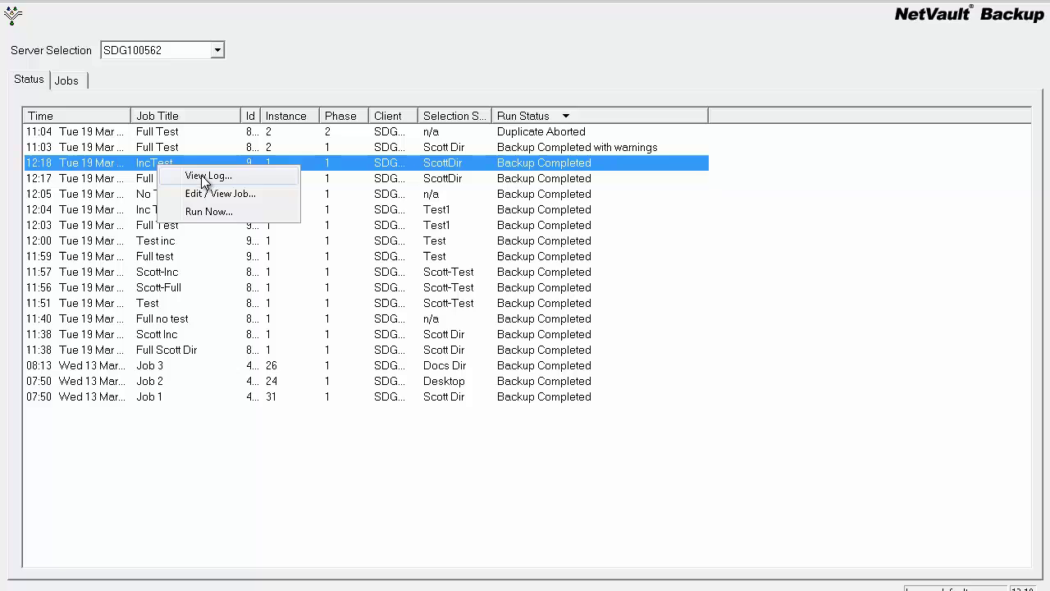
left_click(218, 194)
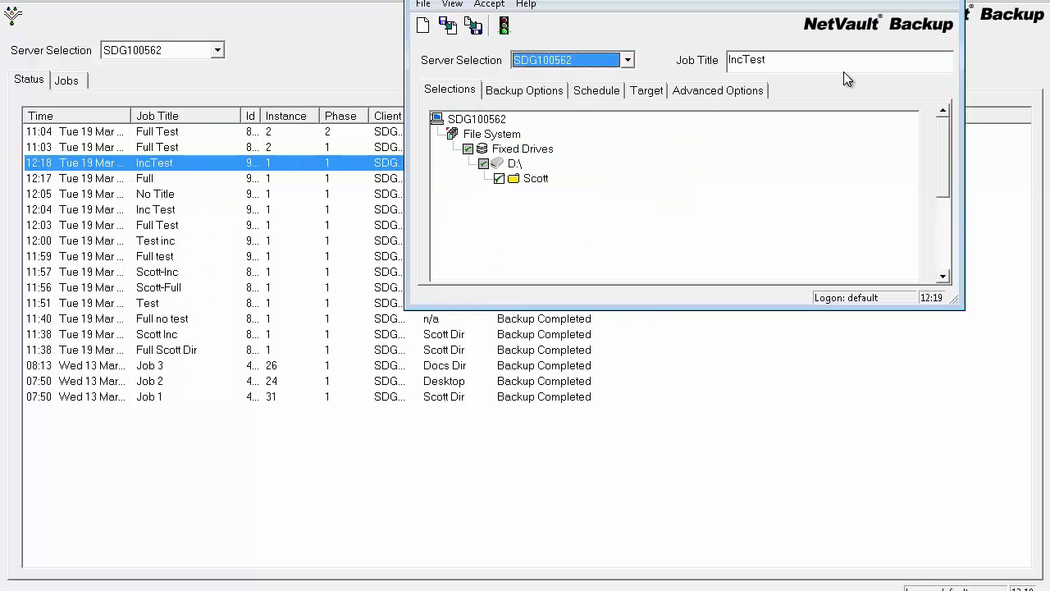
Step: Maximise and then close the IncTest job editor
left_click(919, 4)
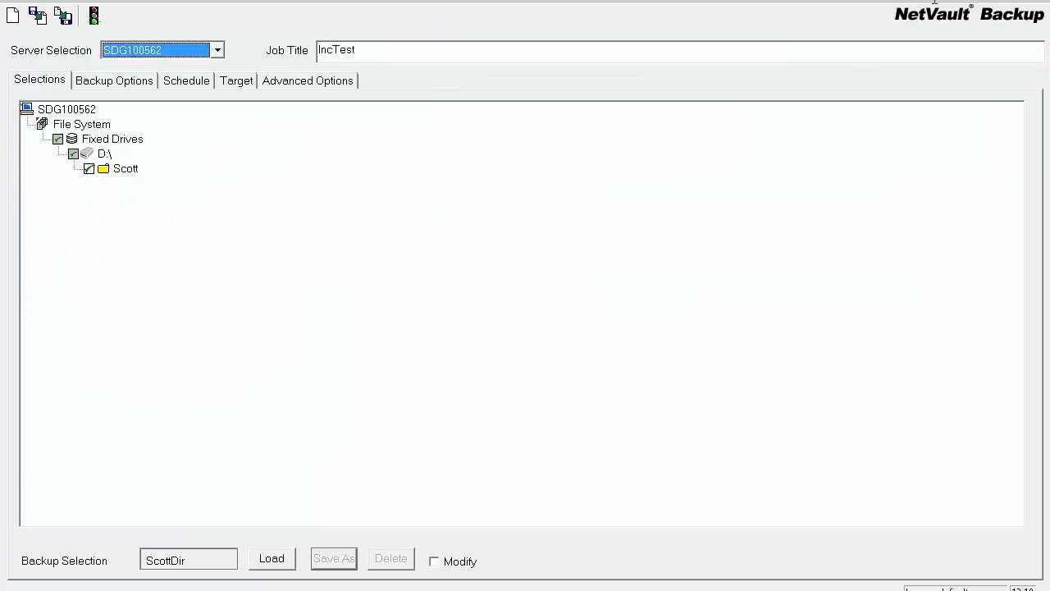
left_click(1041, 1)
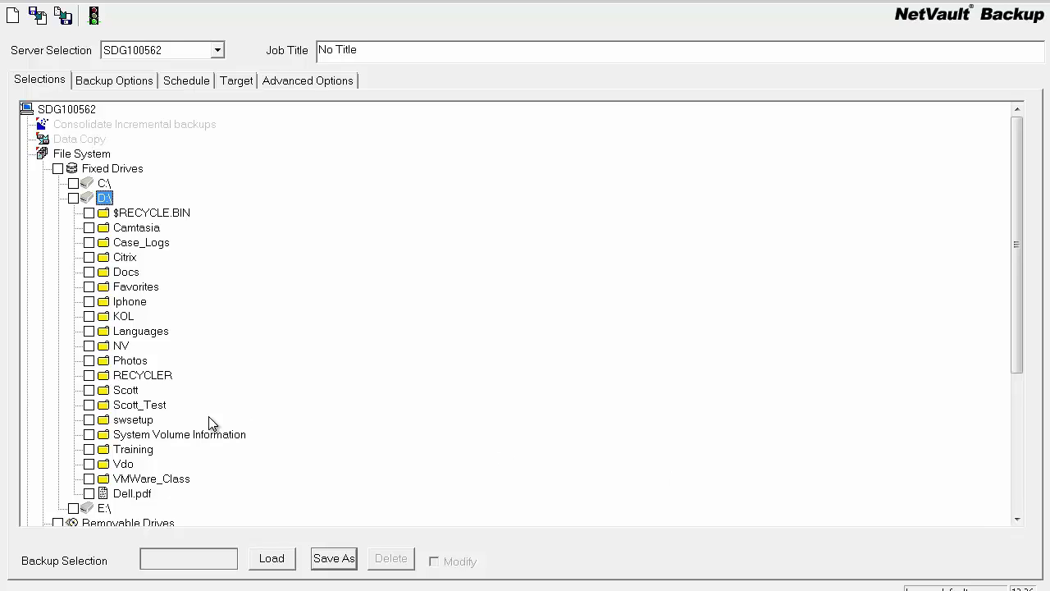
Step: Select D:\Scott, title the job Full2, and set target and reuse media to Any
left_click(88, 390)
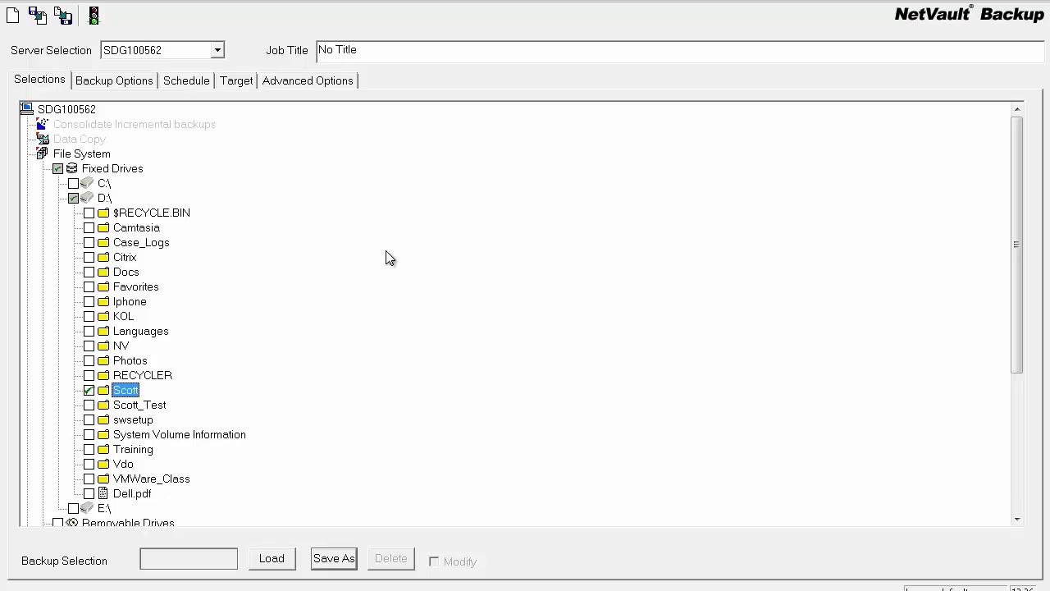
left_click_drag(366, 51, 322, 51)
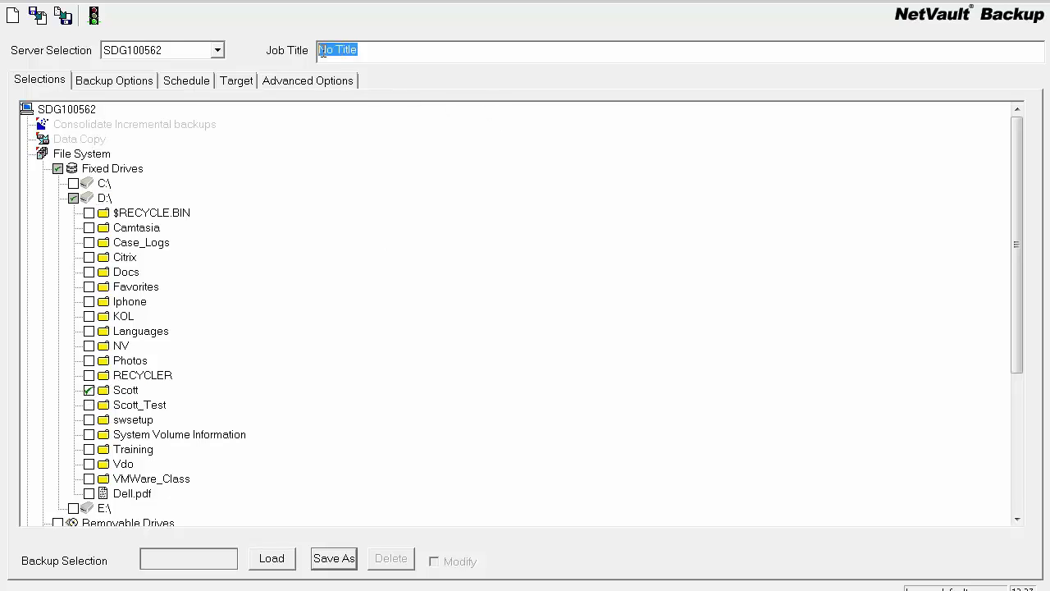
type("Full2")
left_click(145, 82)
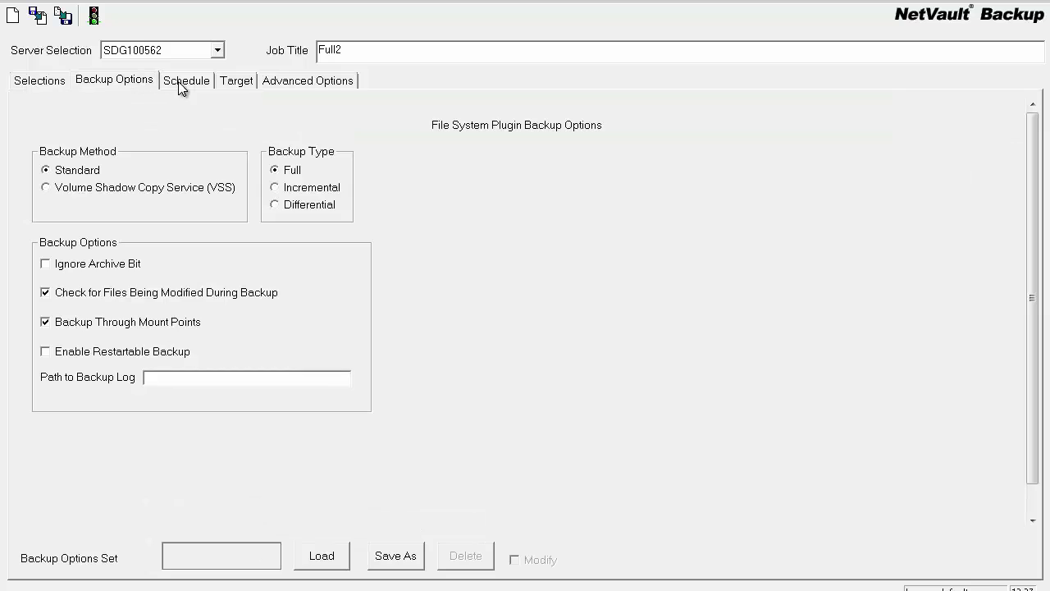
left_click(178, 81)
left_click(130, 83)
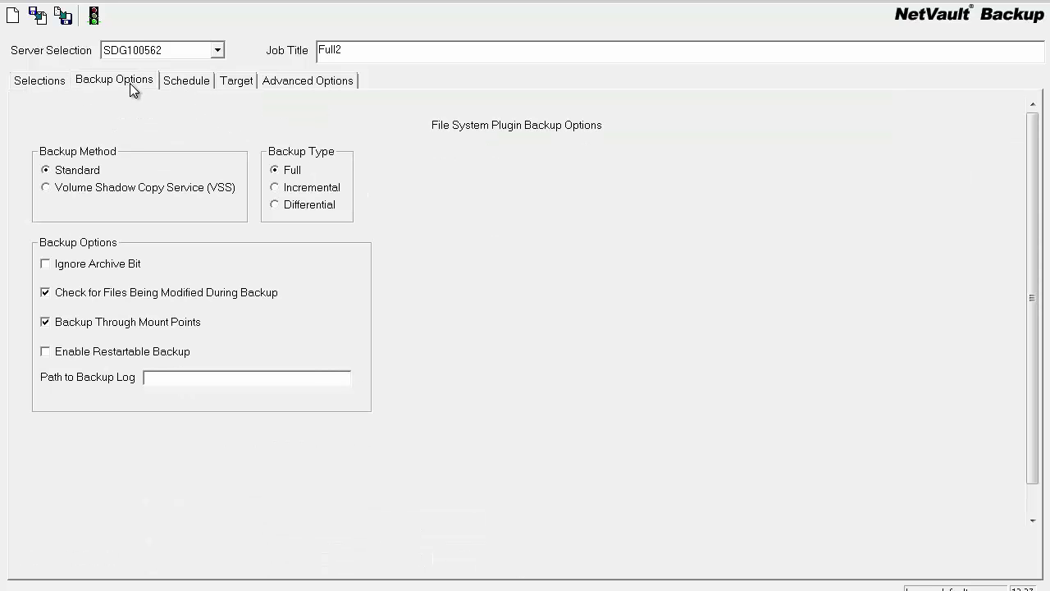
left_click(194, 87)
left_click(234, 82)
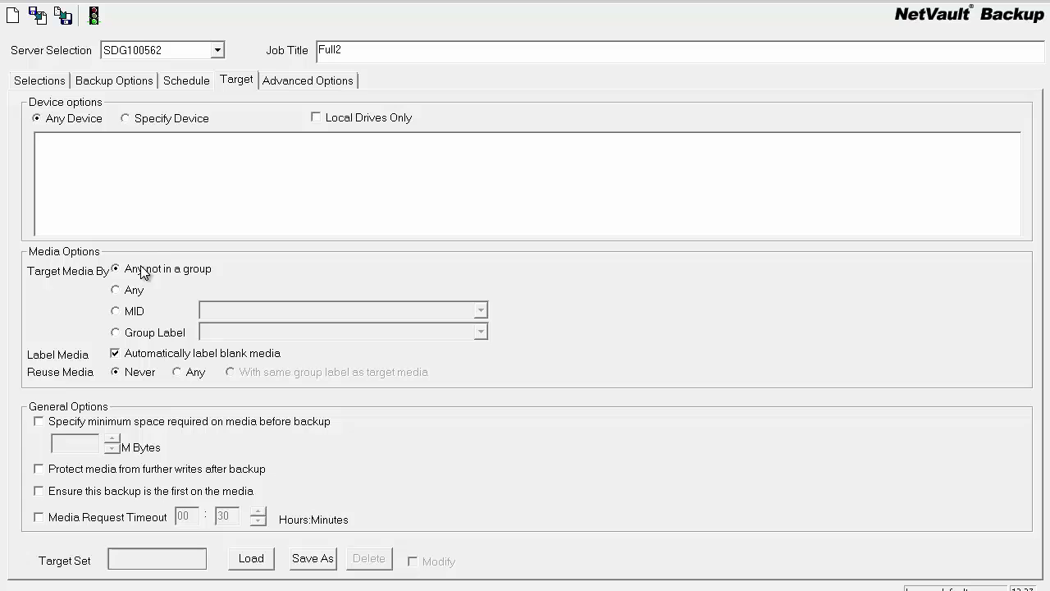
left_click(116, 291)
left_click(178, 372)
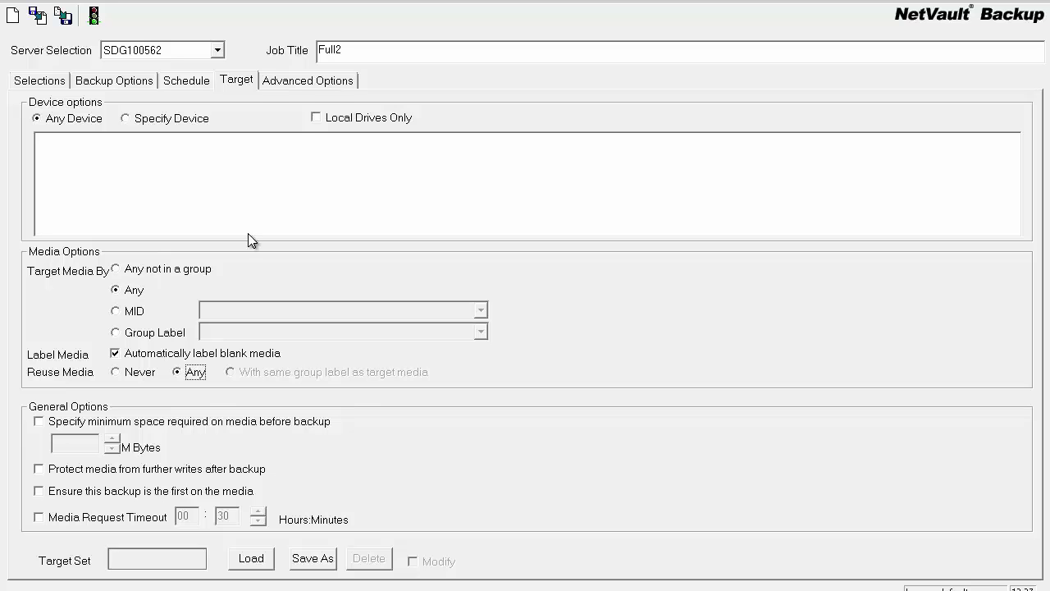
Step: Set Discard After to 1 day and submit Full2, accepted as Job 97
left_click(297, 85)
left_click(66, 167)
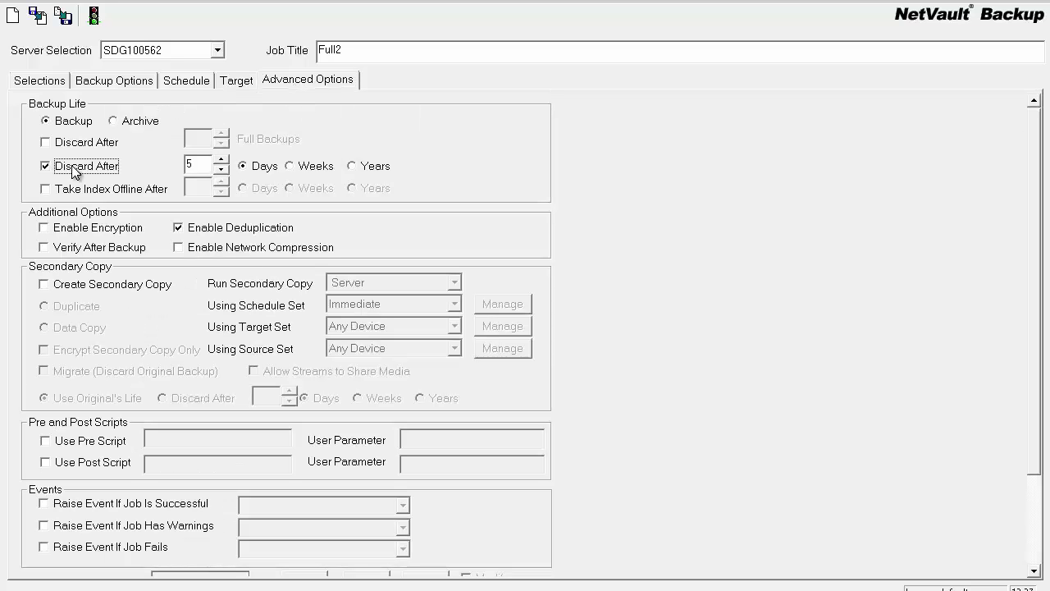
double_click(197, 163)
type("1")
left_click(92, 16)
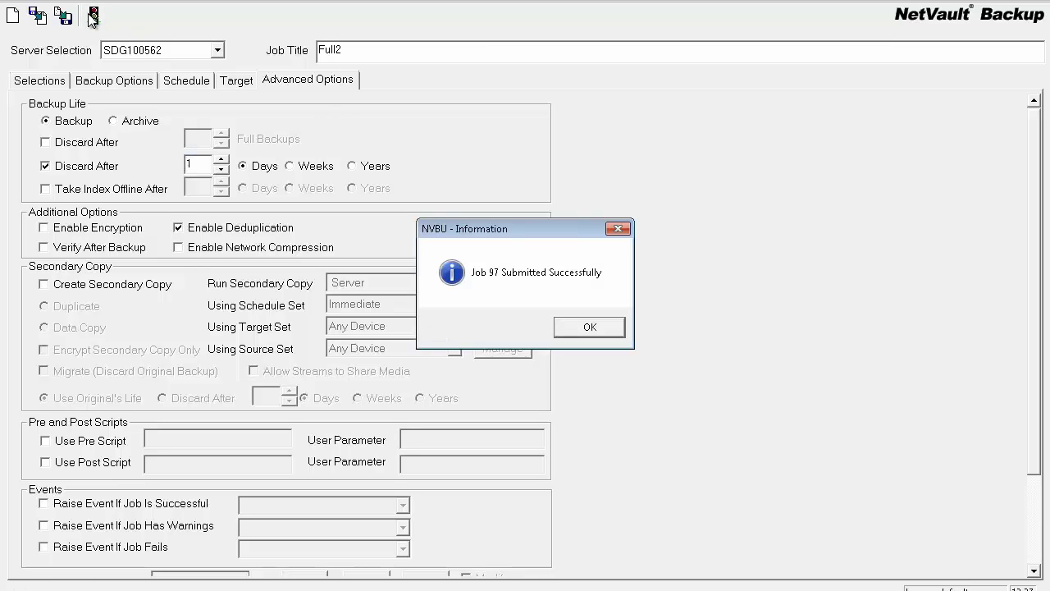
left_click(585, 329)
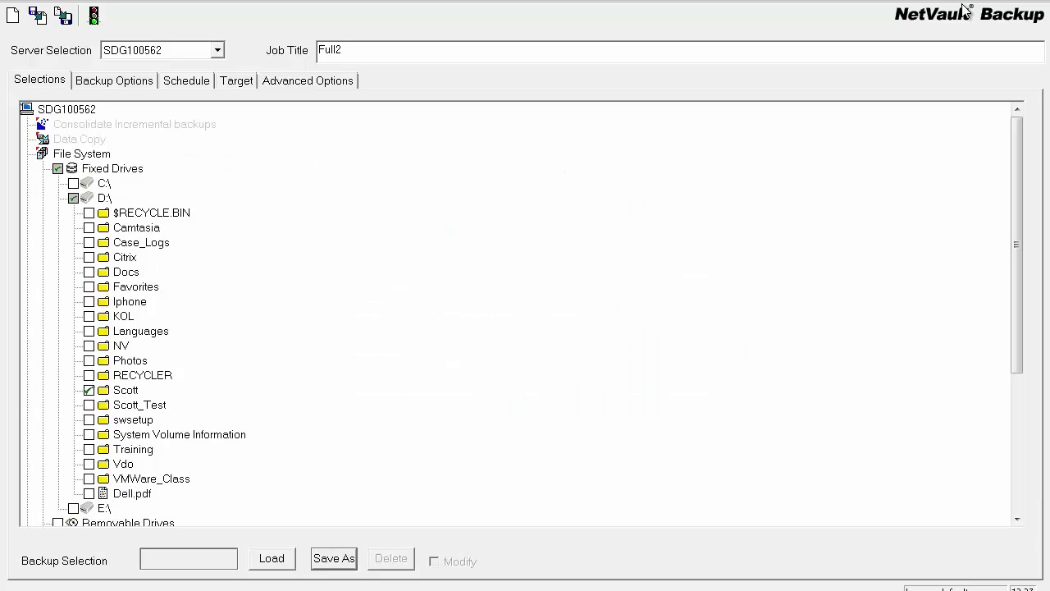
Step: Start a new maximised backup job and select D:\Scott under File System > Fixed Drives
key("alt+F4")
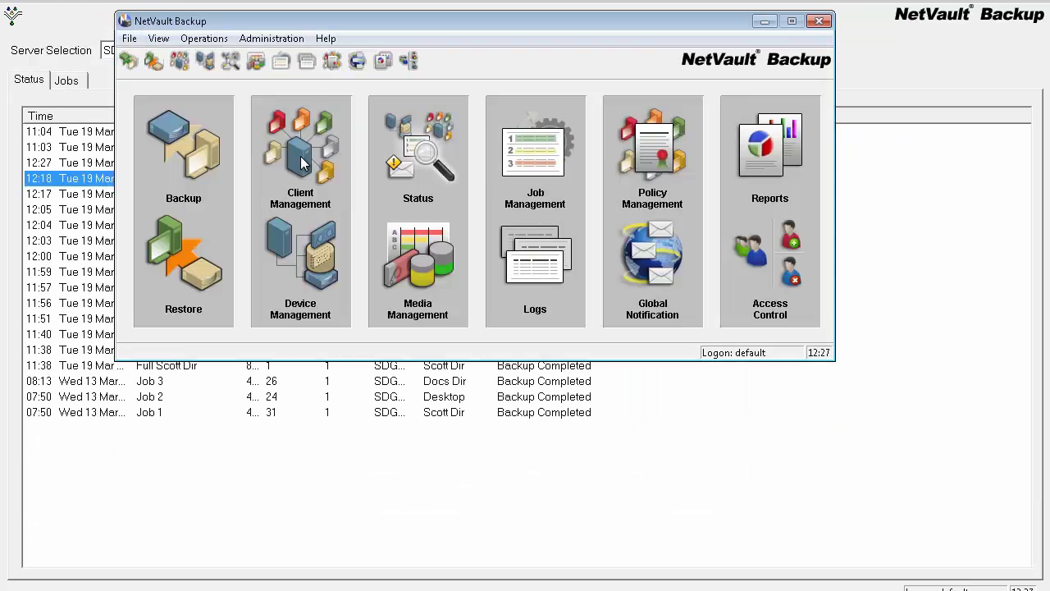
left_click(191, 146)
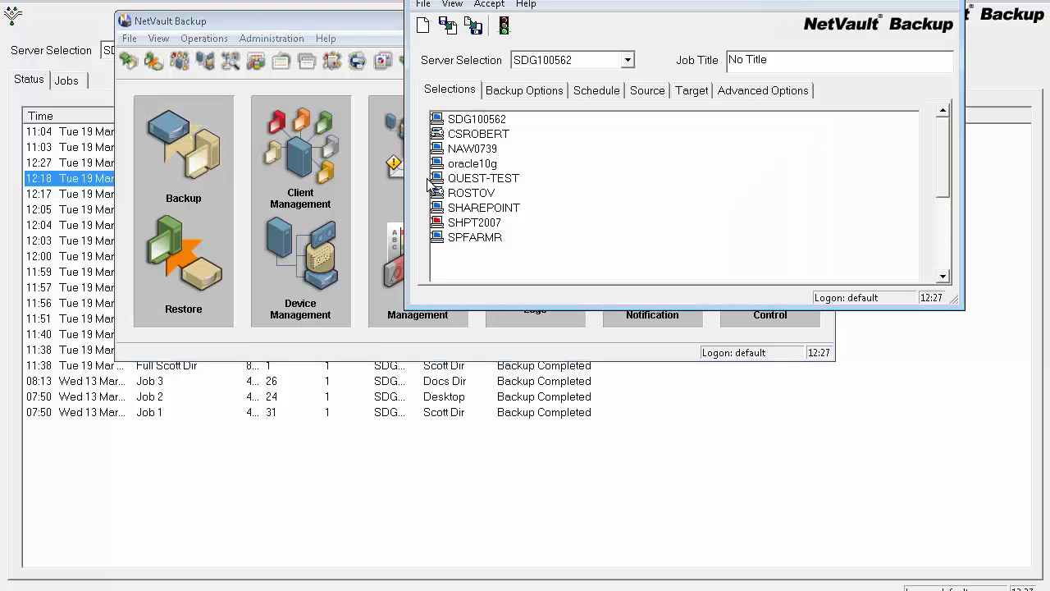
left_click_drag(912, 1, 912, 0)
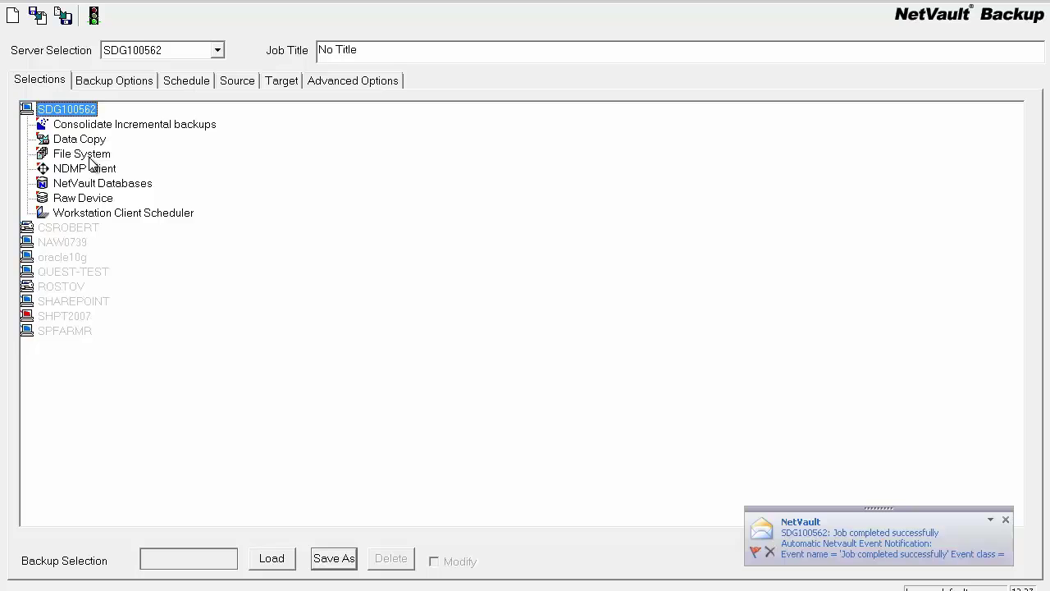
double_click(92, 155)
double_click(97, 168)
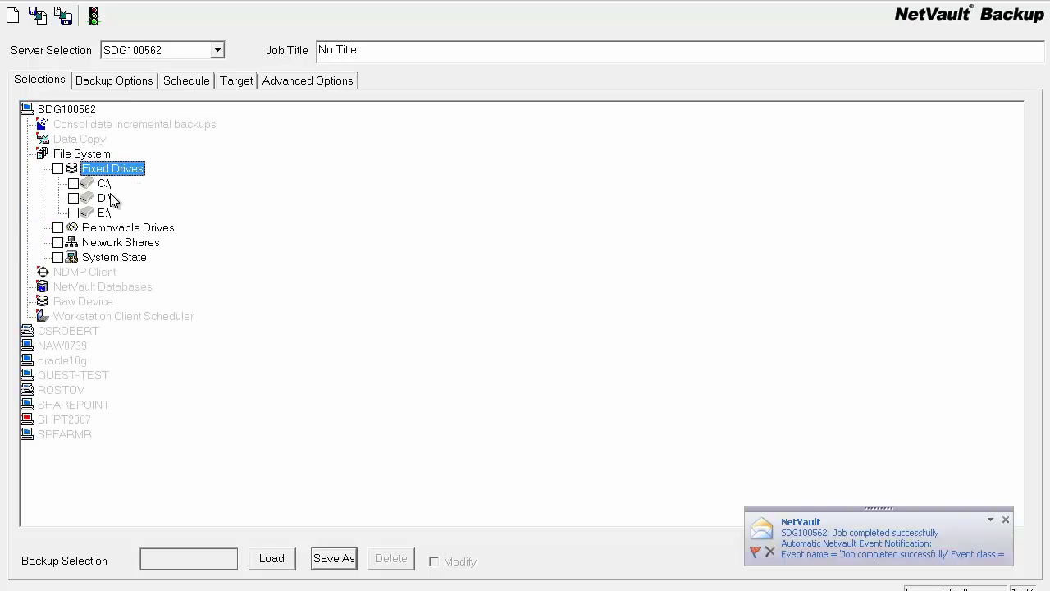
double_click(105, 199)
left_click(88, 389)
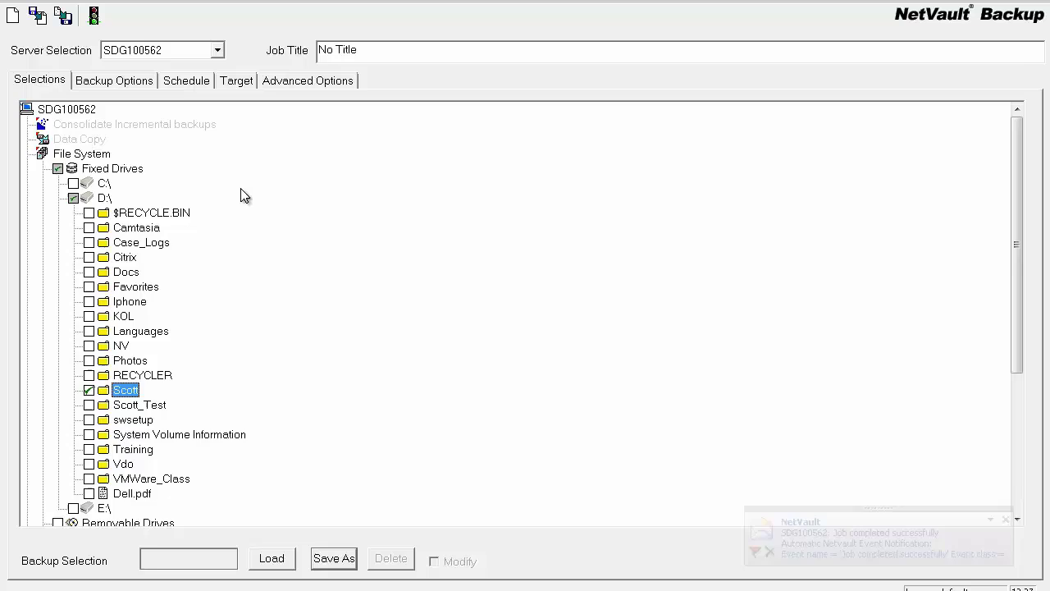
Step: Make it an incremental backup targeting any media with any media reusable
left_click(134, 83)
left_click(275, 187)
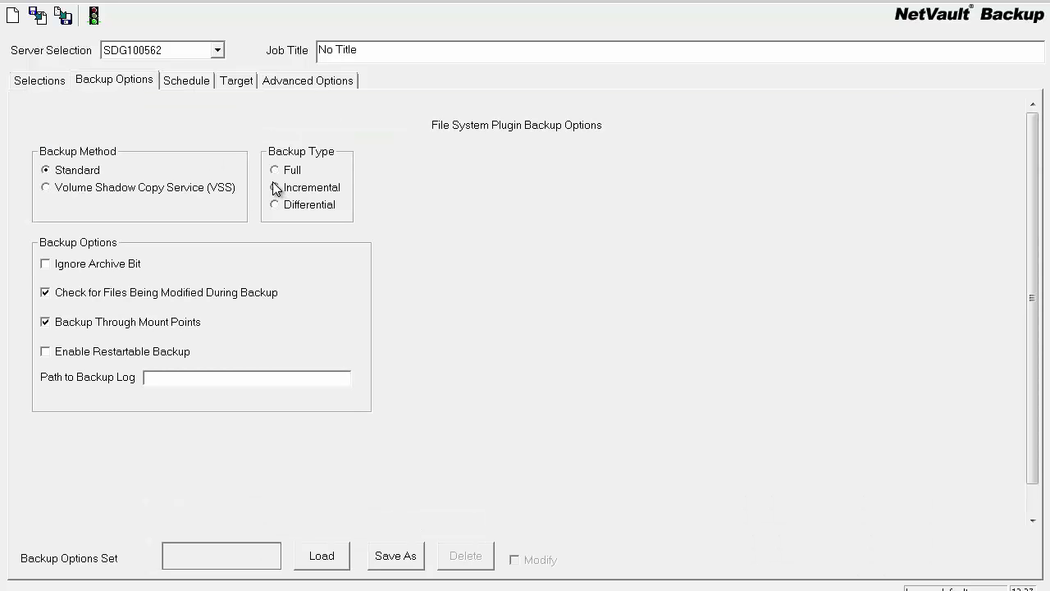
left_click(184, 81)
left_click(246, 82)
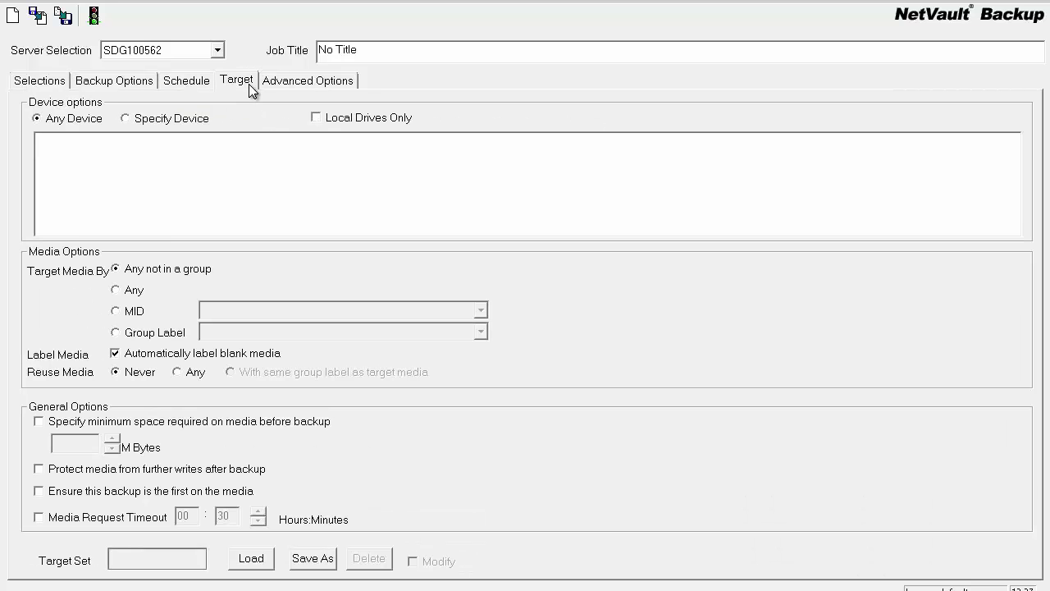
left_click(116, 290)
left_click(176, 373)
Step: Title the job Inc2 and submit it, dismissing the selection-set-required error
left_click_drag(388, 51, 315, 47)
key("BackSpace")
type("Inc2")
left_click(99, 20)
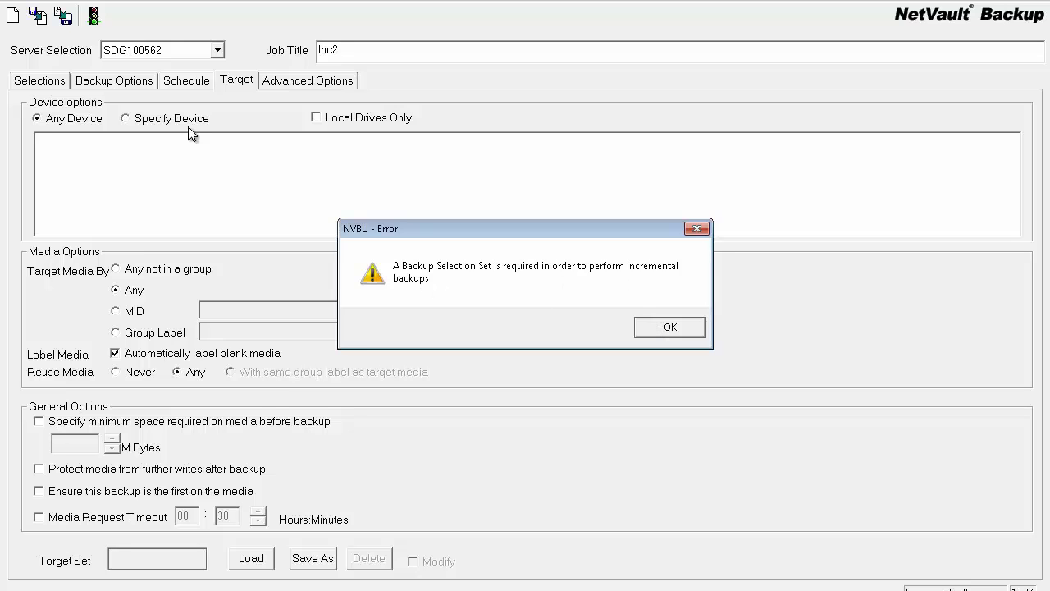
left_click(666, 325)
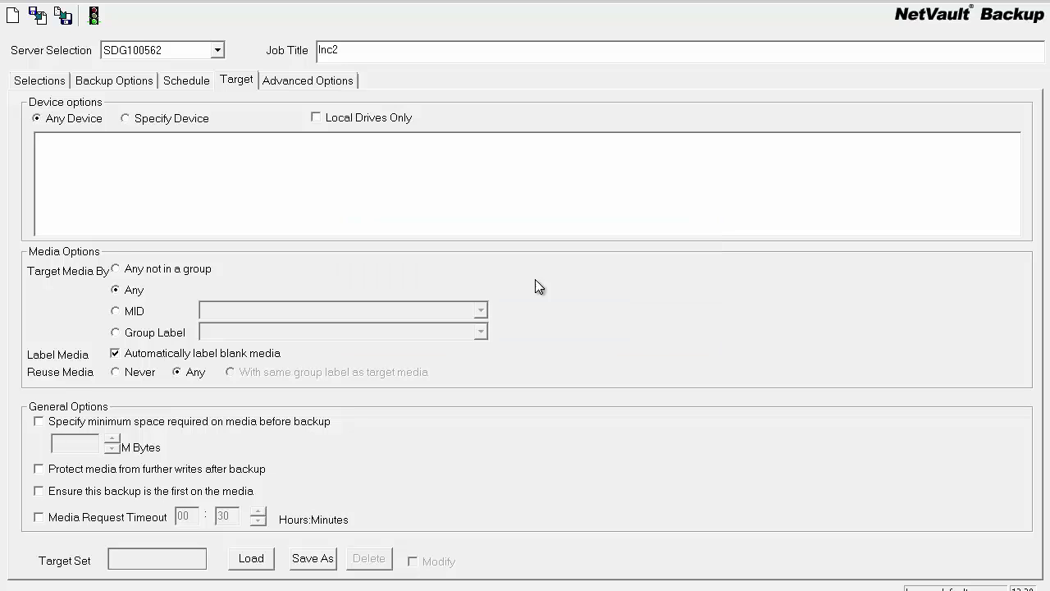
Step: Return to the backup selections tree of the job
left_click(52, 81)
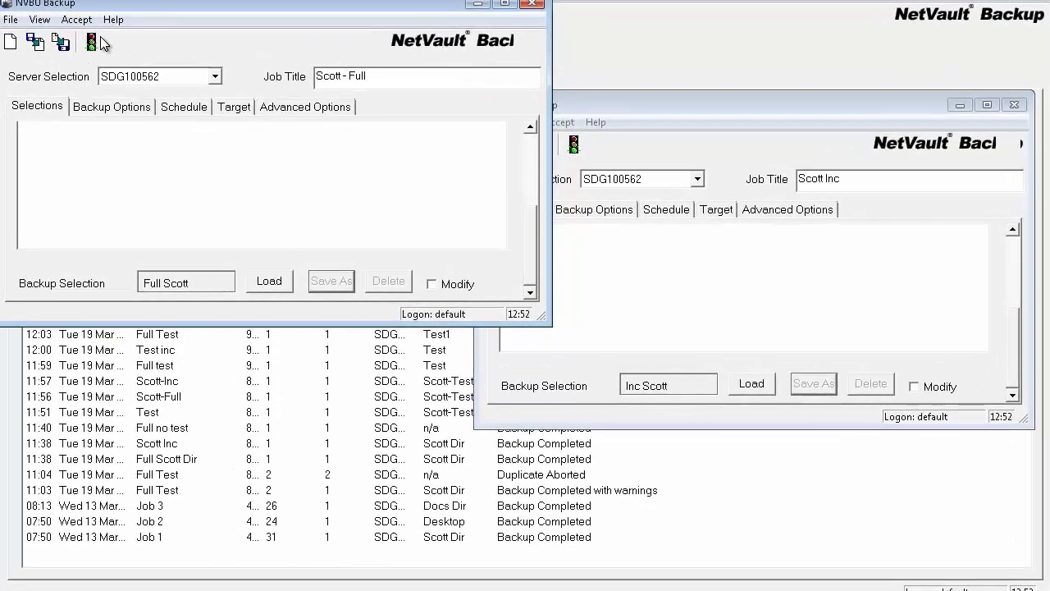
Step: Submit Scott - Full as Job 102 and Scott Inc as Job 103, then close both windows
left_click(92, 42)
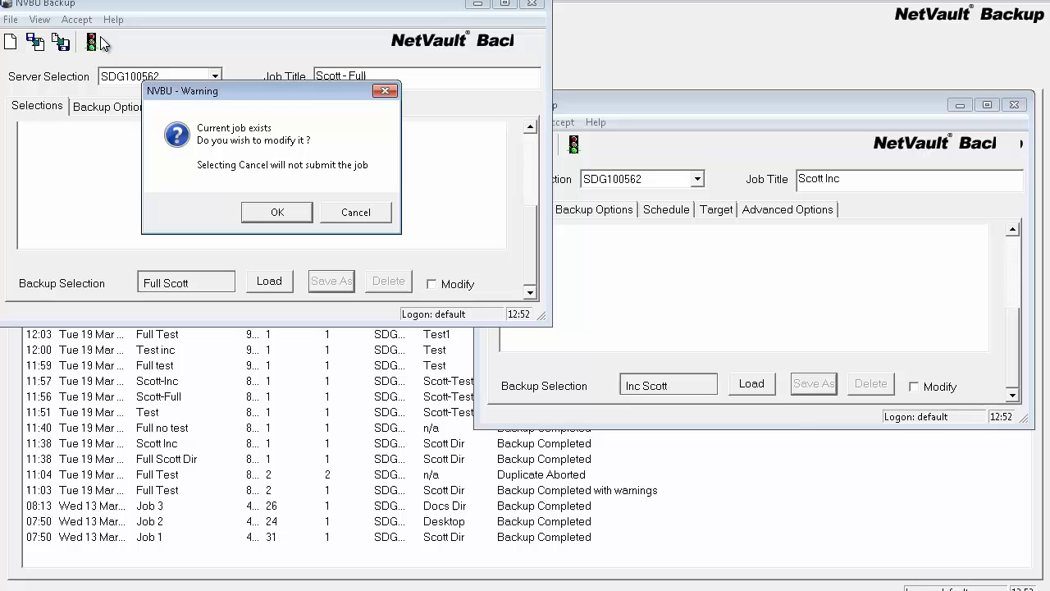
left_click(272, 206)
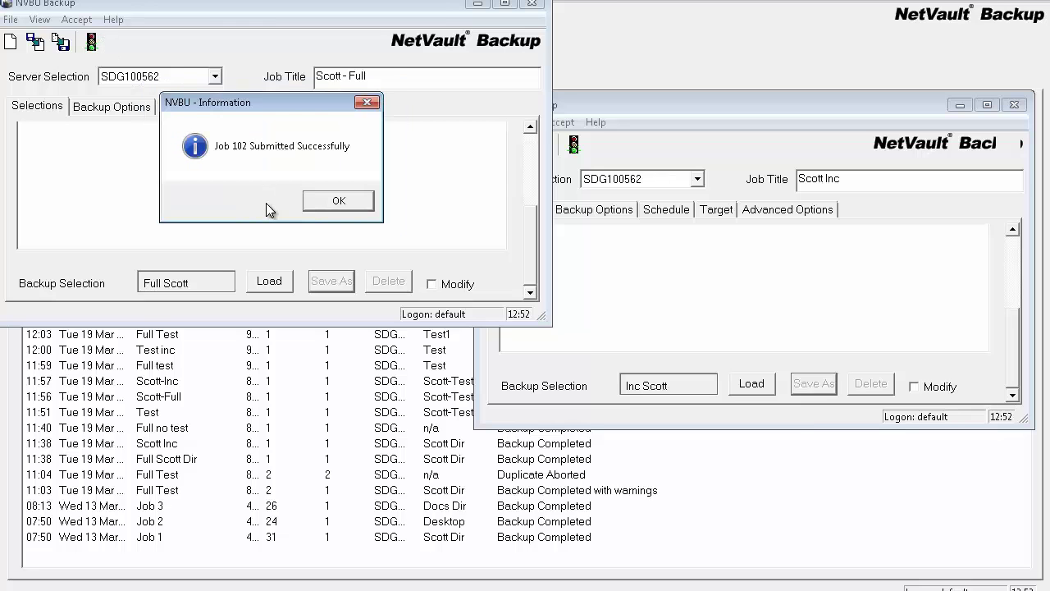
left_click(336, 201)
left_click(574, 145)
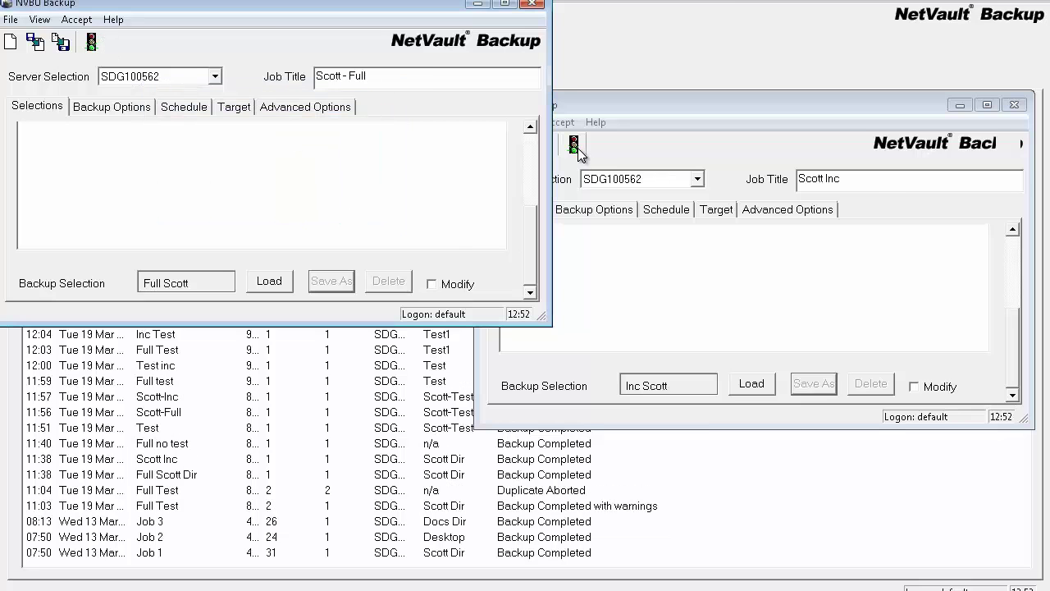
left_click(764, 313)
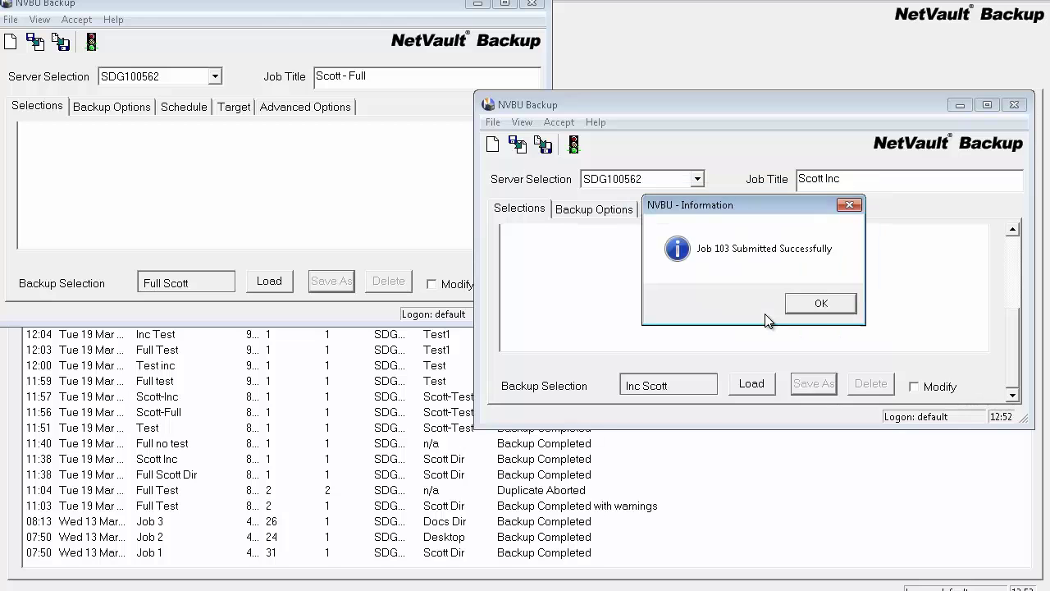
left_click(794, 310)
left_click(1014, 105)
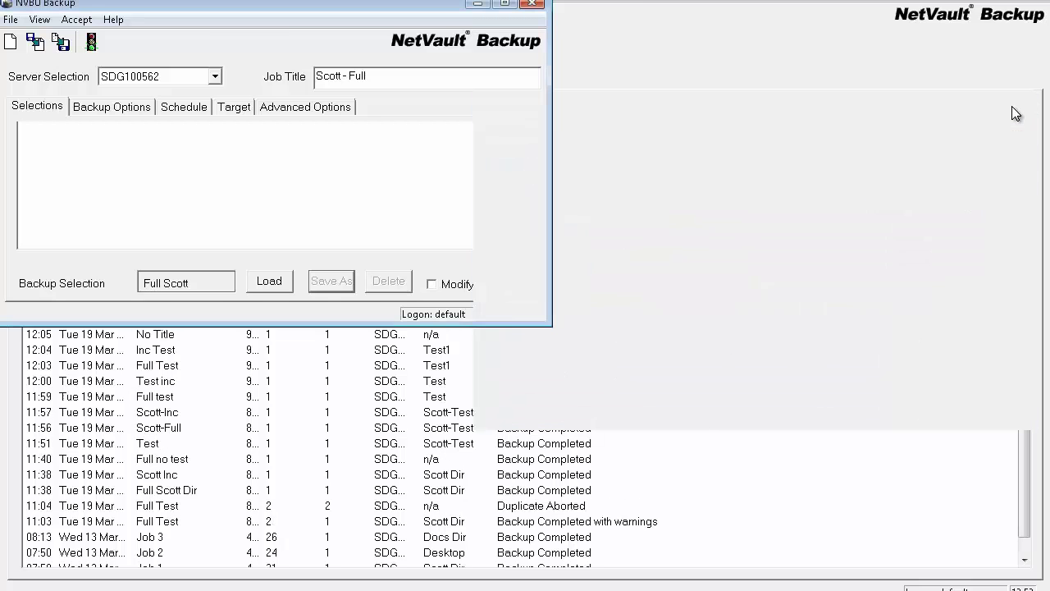
left_click(534, 4)
Step: Open the log of the latest failed Scott Inc run
left_click(391, 131)
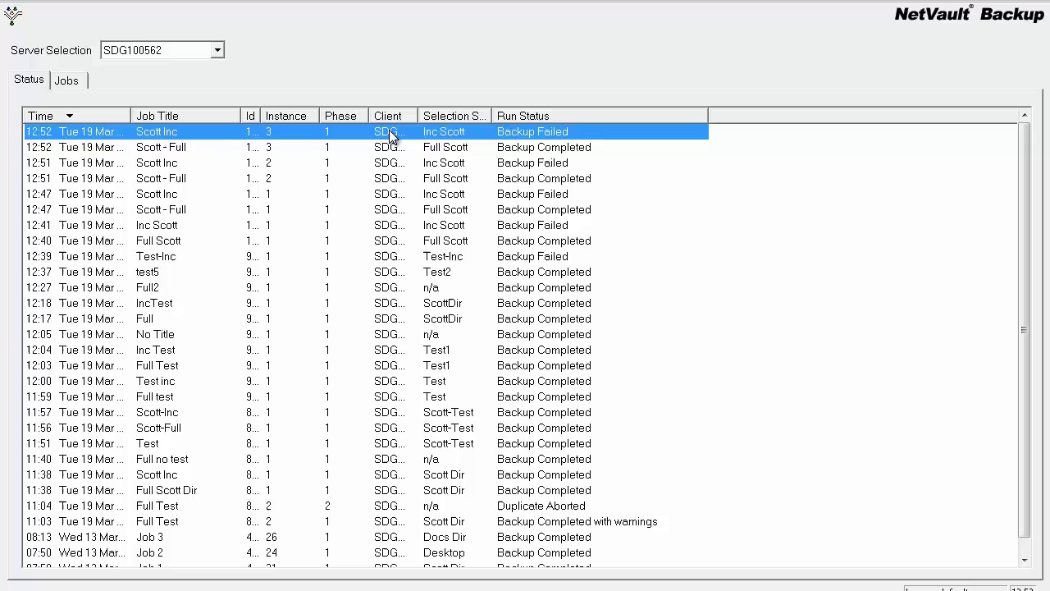
right_click(391, 131)
left_click(430, 142)
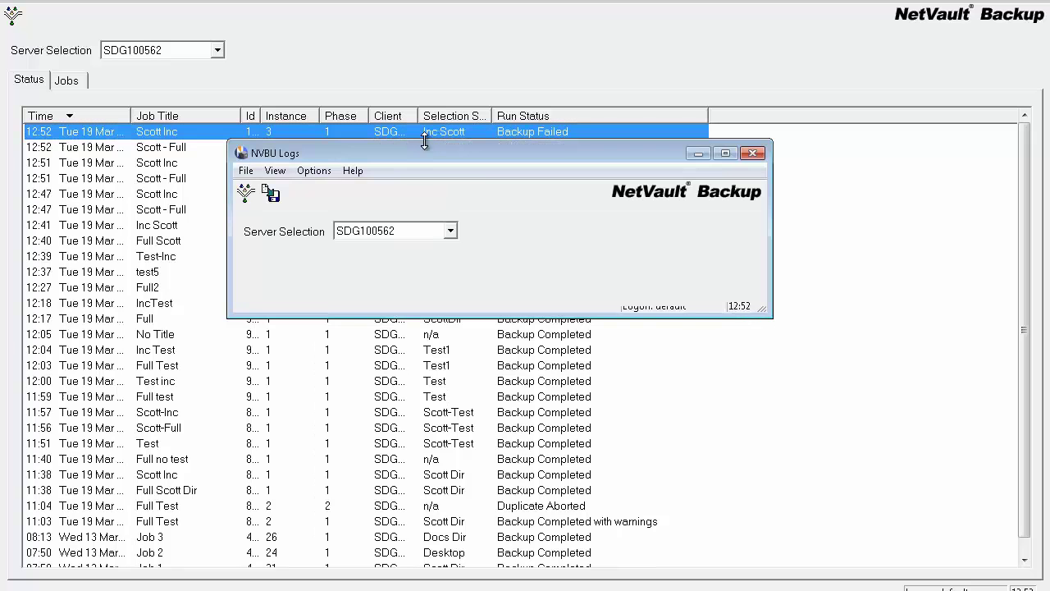
Step: Maximise the job 103 log and open the context of the 'Failed to find previous full backup for set' error
left_click(726, 154)
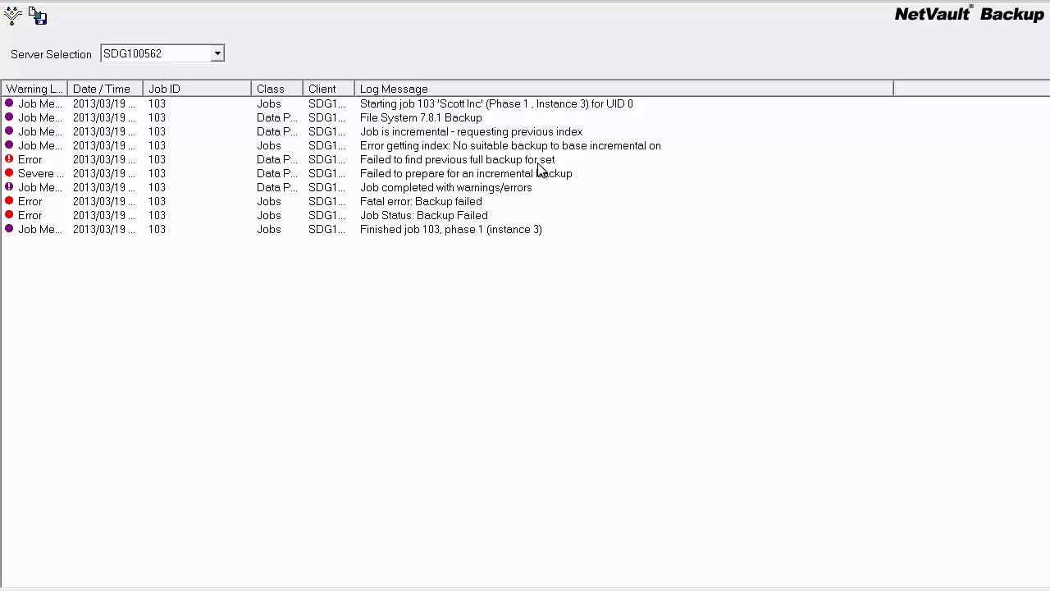
double_click(40, 161)
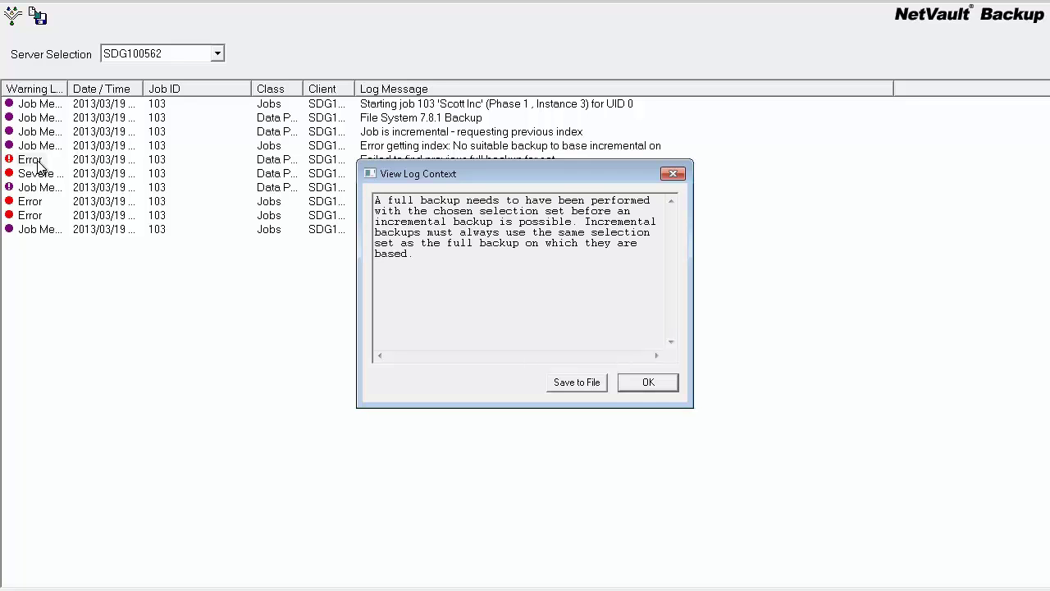